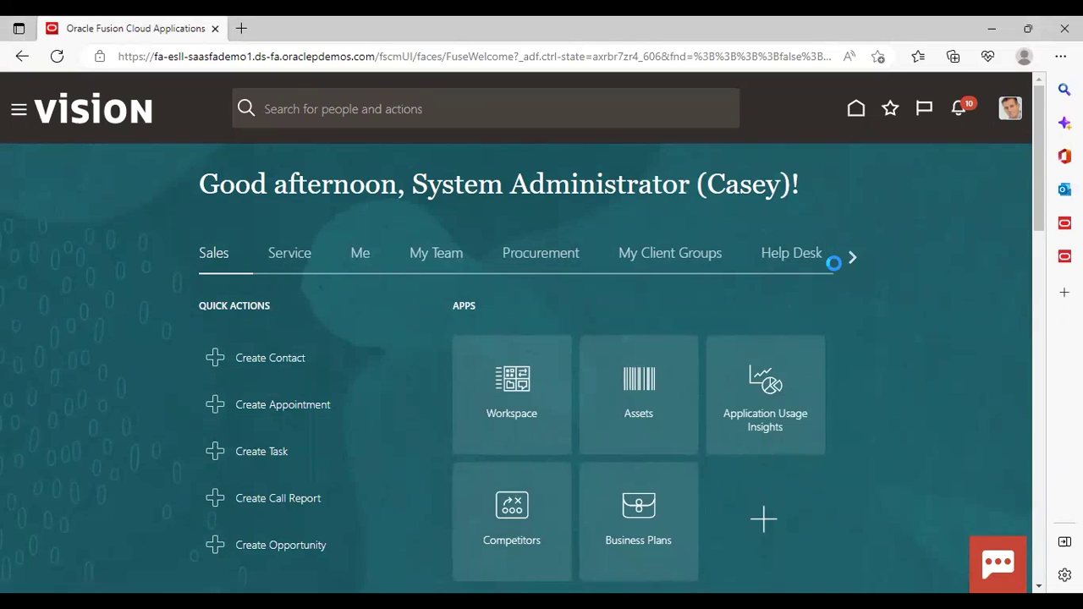
# Open Setup and Maintenance and switch the setup offering to Financials
pyautogui.click(751, 350)
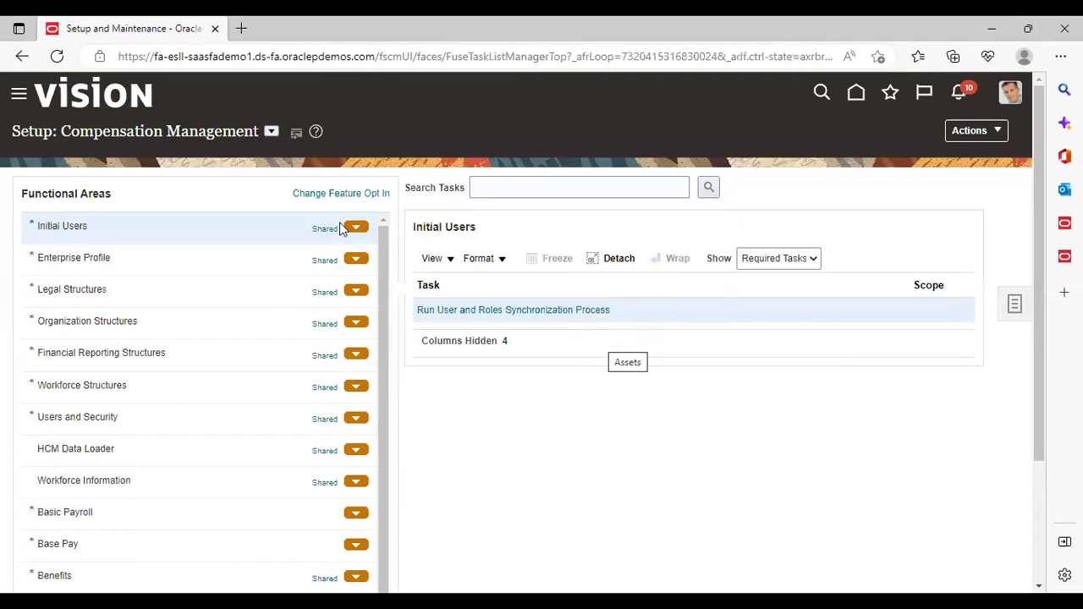
pyautogui.click(271, 131)
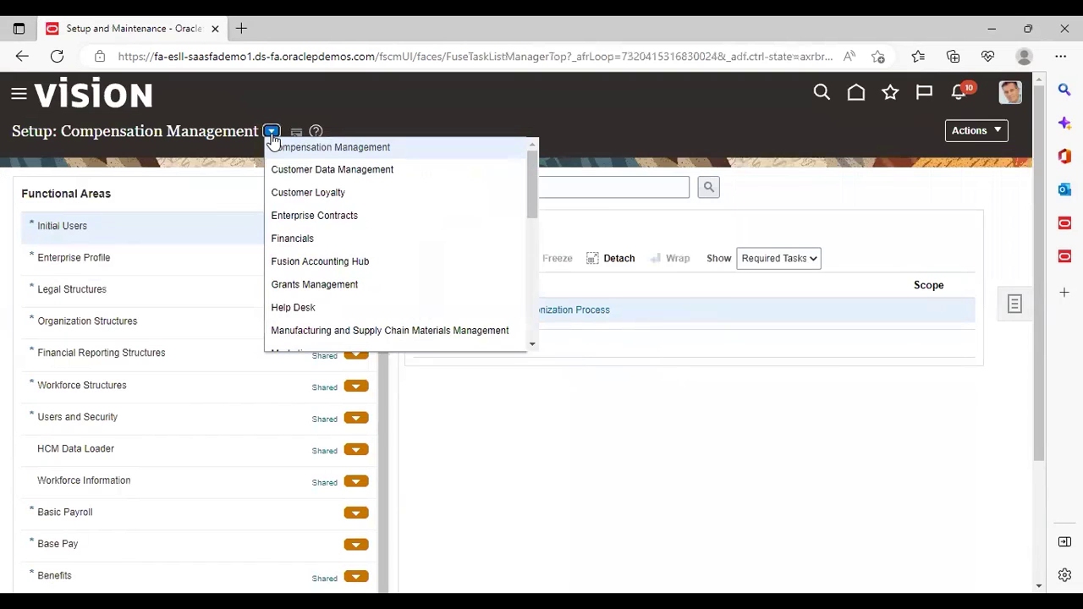
pyautogui.click(291, 239)
# Search the setup tasks for "lease acc%" and open Manage Lease Accounting Configuration for US1 Business Unit
pyautogui.click(571, 186)
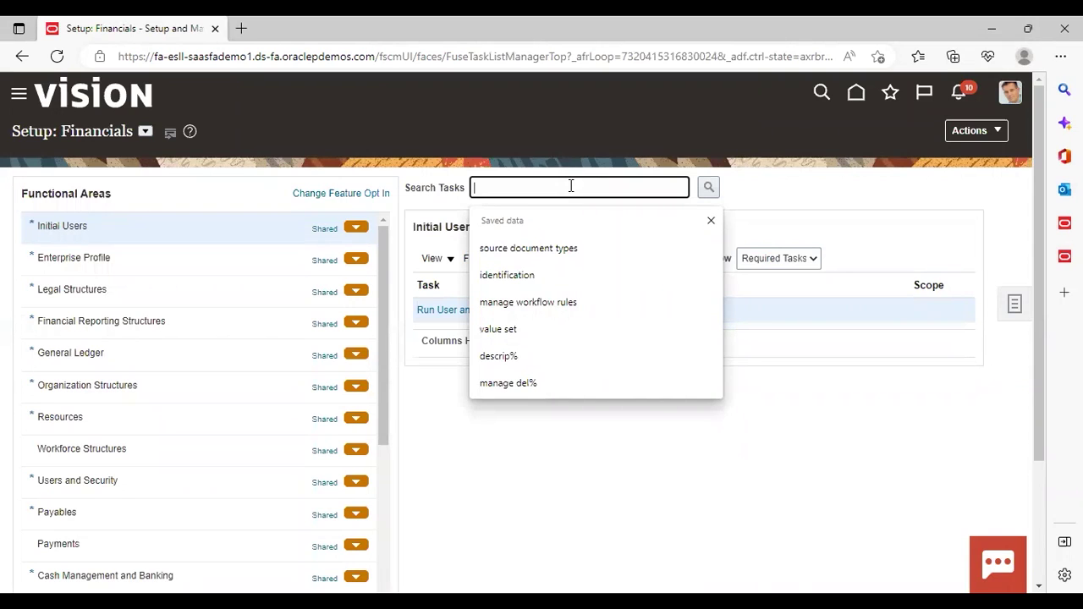
pyautogui.write('lease')
pyautogui.click(544, 267)
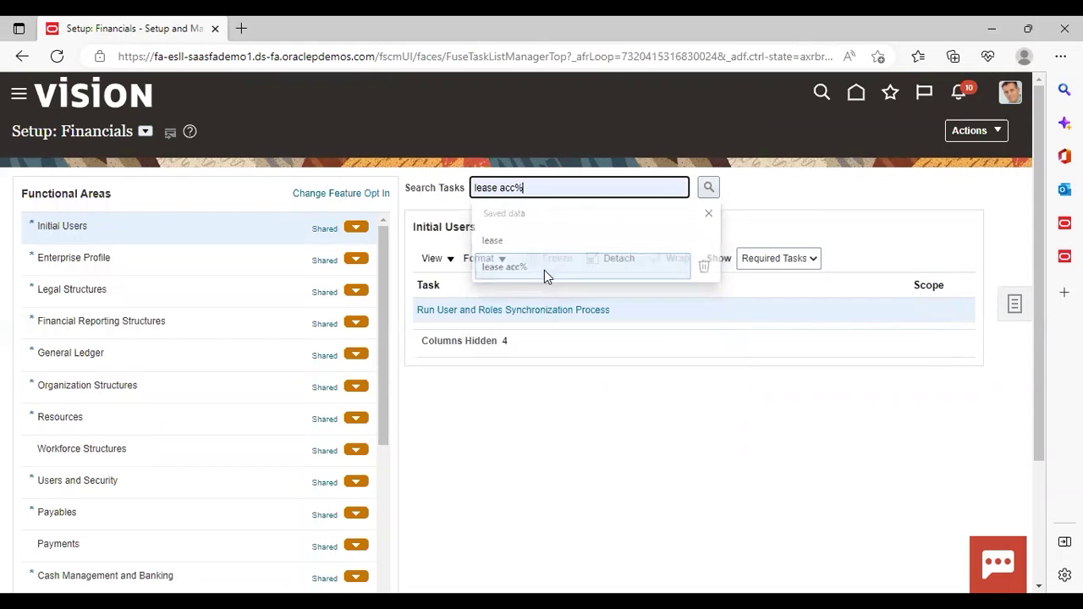
pyautogui.click(708, 187)
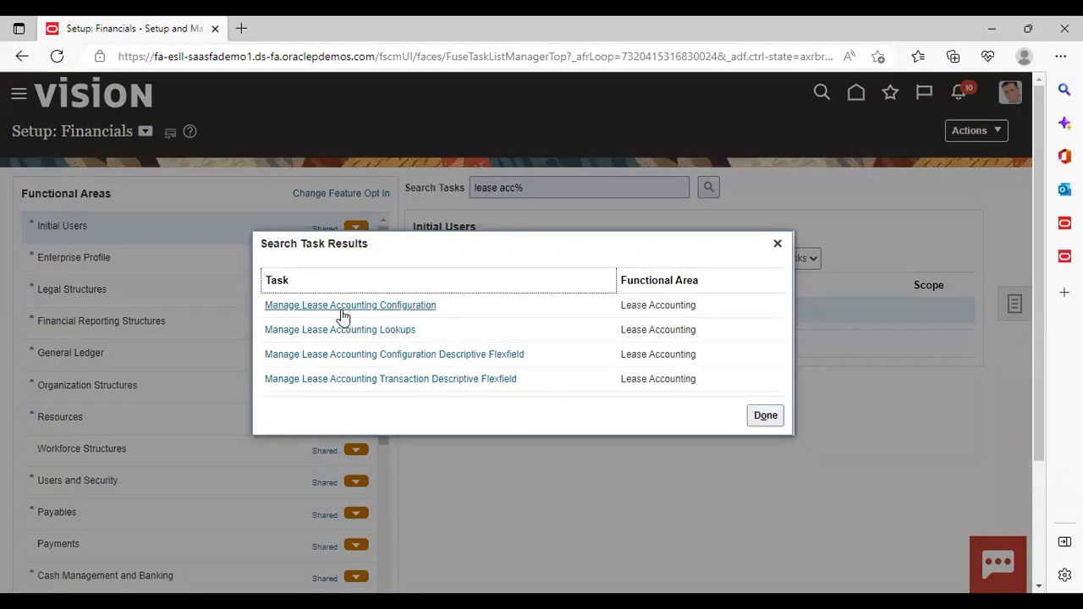
pyautogui.click(339, 305)
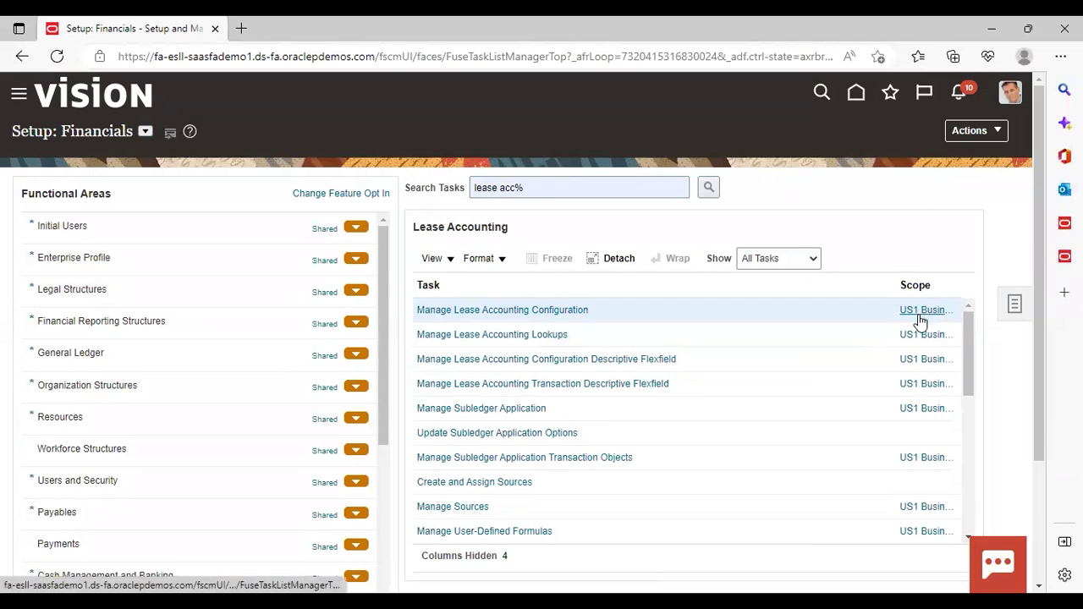
pyautogui.moveTo(920, 320)
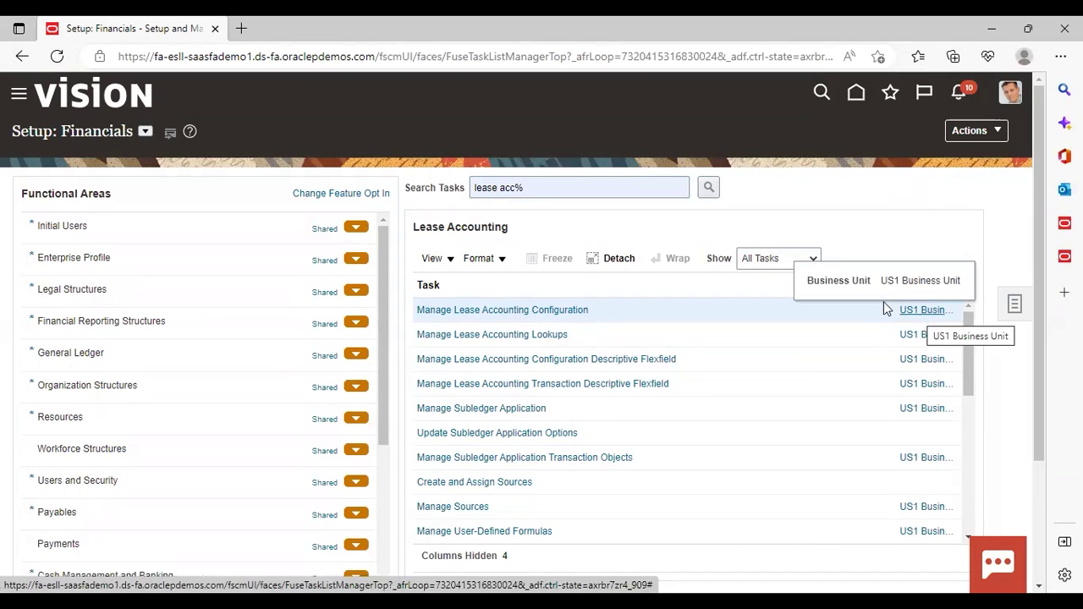
pyautogui.click(474, 313)
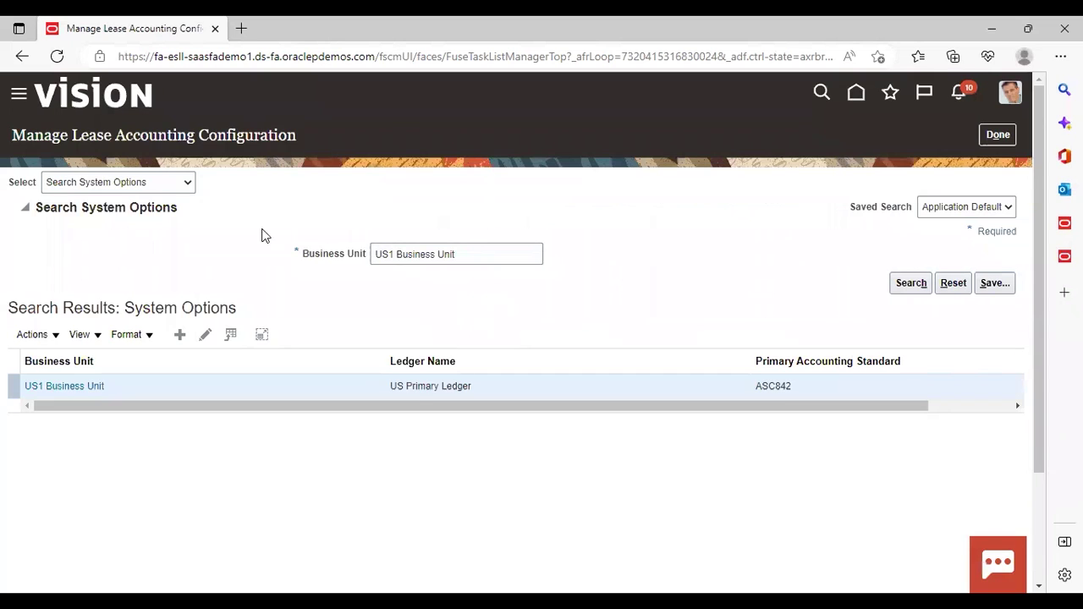
# Switch to the payment templates search and find templates named "property" in US1 Business Unit
pyautogui.click(188, 183)
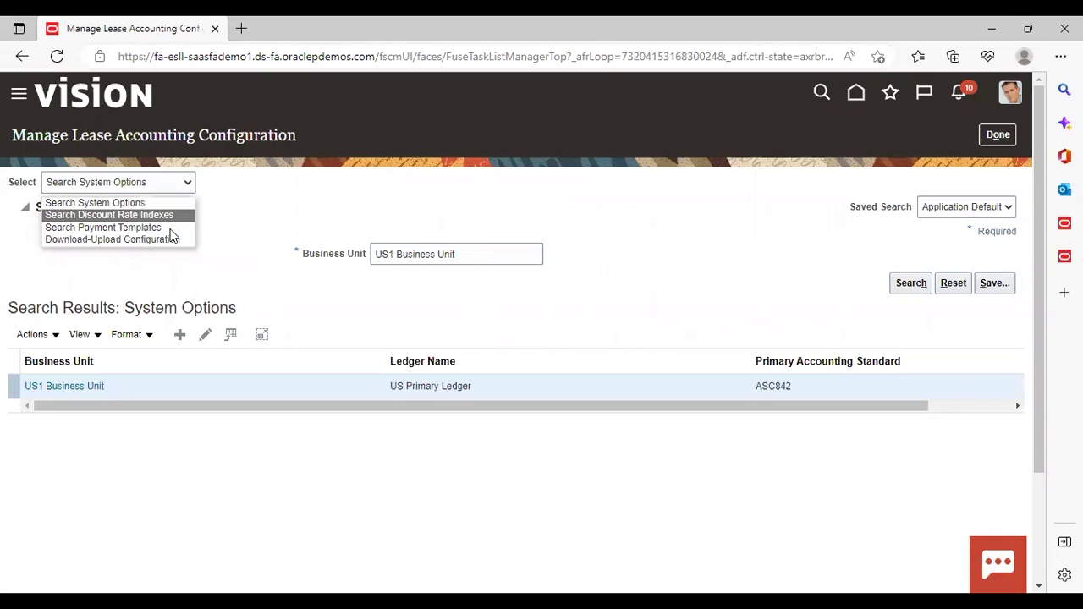
pyautogui.click(127, 228)
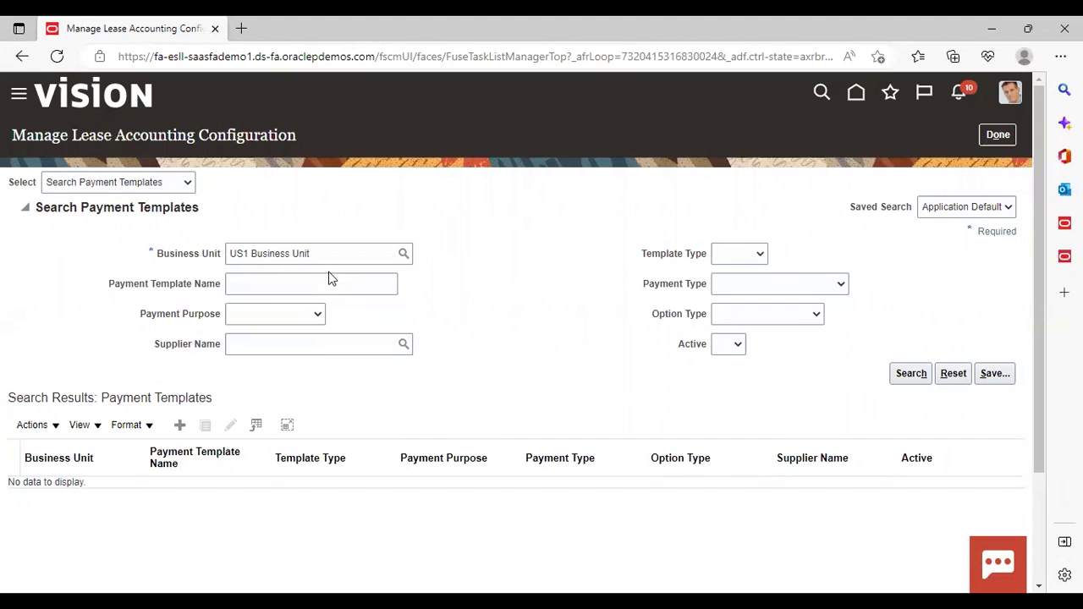
pyautogui.click(353, 285)
pyautogui.write('property')
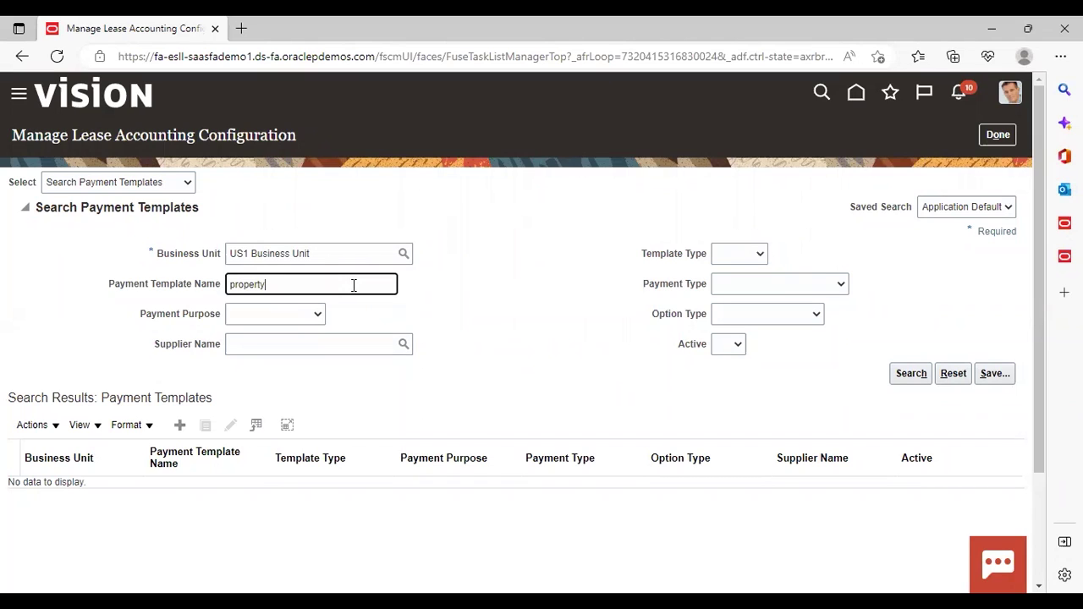
pyautogui.press('Return')
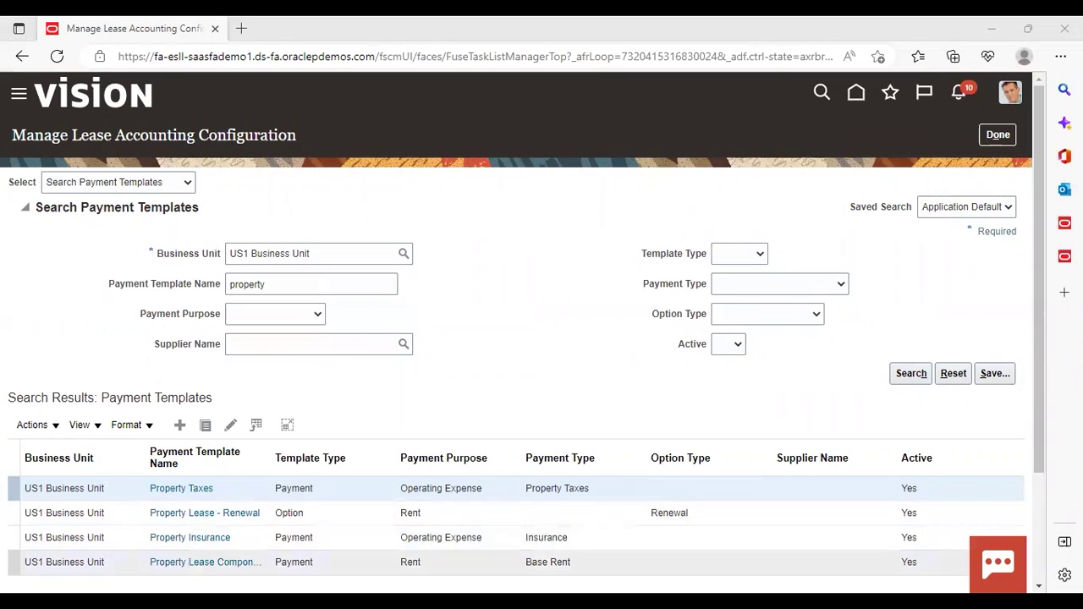
# Duplicate the Property Lease Component template of payment type Base Rent and rename the copy AH Property Lease Component-Rent
pyautogui.click(128, 565)
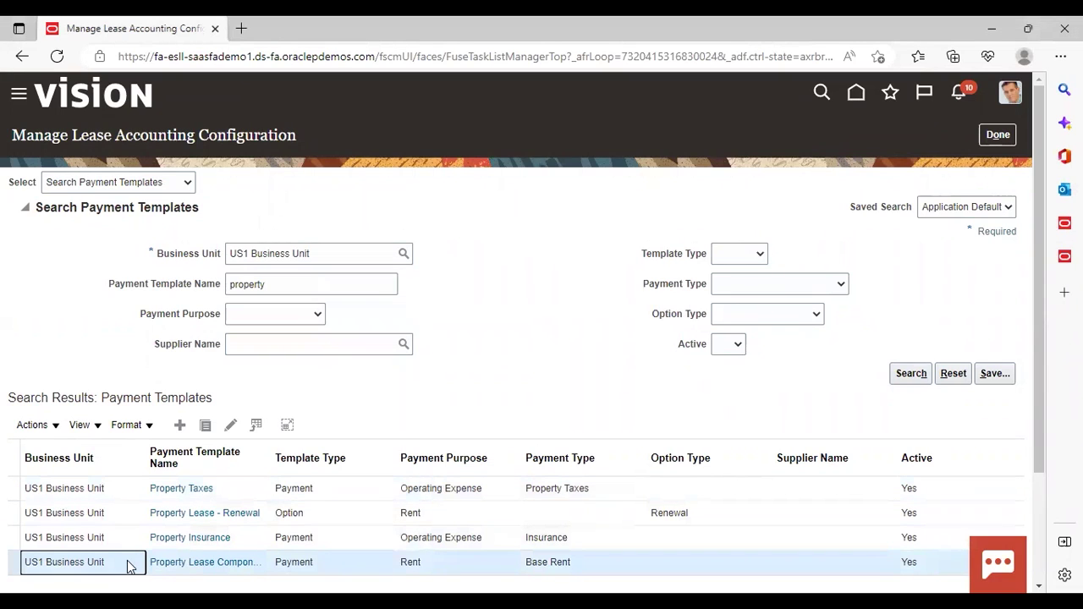
pyautogui.click(206, 426)
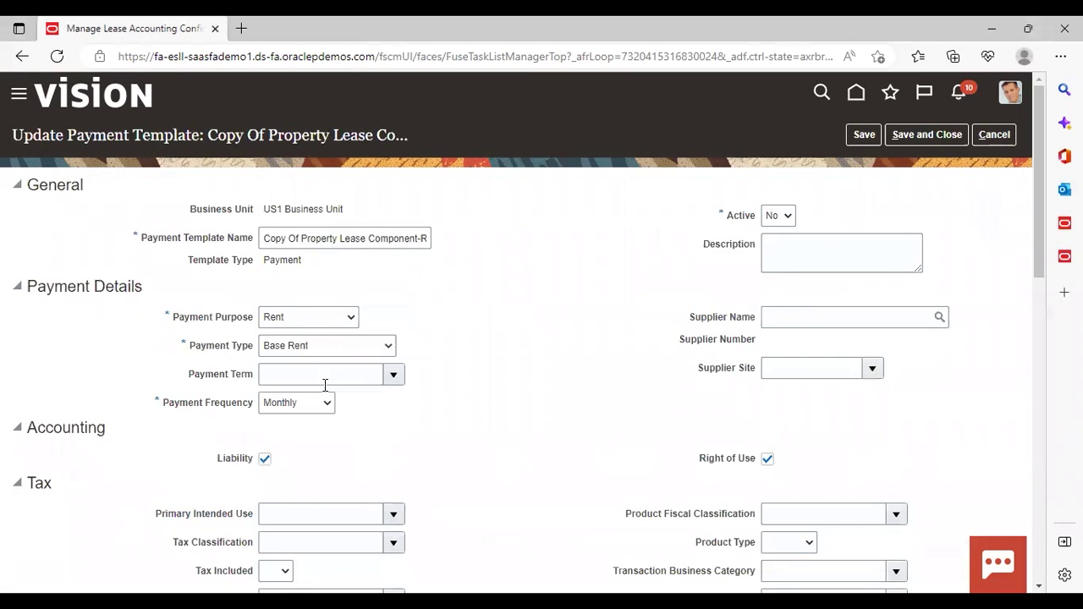
pyautogui.click(302, 239)
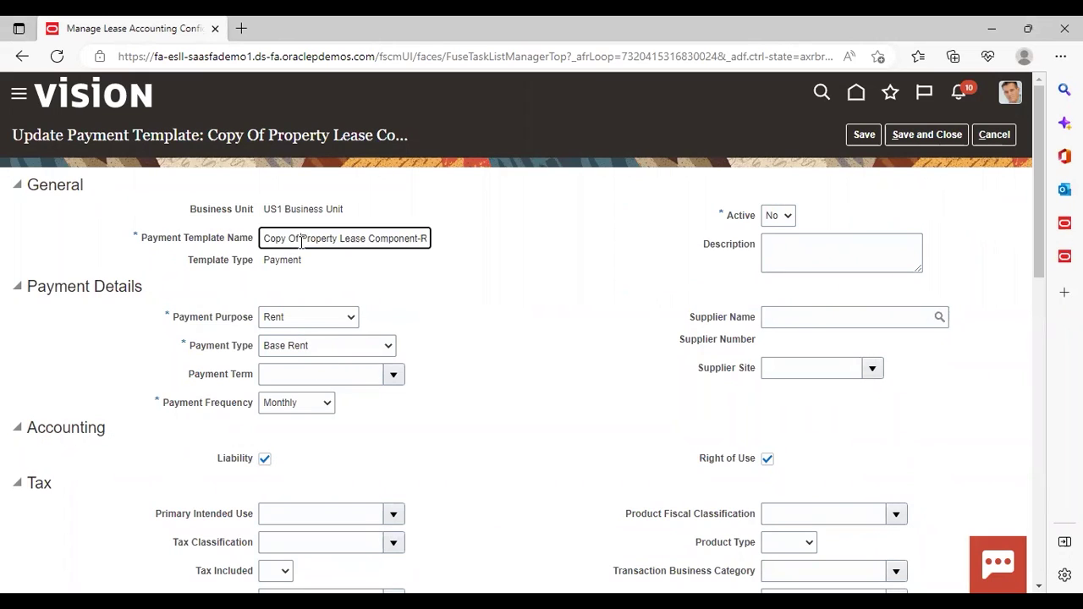
pyautogui.press('Right')
pyautogui.press('Right')
pyautogui.press('Right')
pyautogui.press('Right')
pyautogui.press('Right')
pyautogui.press('Right')
pyautogui.press('Right')
pyautogui.press('Right')
pyautogui.press('Right')
pyautogui.press('Right')
pyautogui.press('Right')
pyautogui.press('Right')
pyautogui.press('Right')
pyautogui.press('Right')
pyautogui.press('Right')
pyautogui.press('Right')
pyautogui.press('Right')
pyautogui.press('Right')
pyautogui.press('Right')
pyautogui.press('Right')
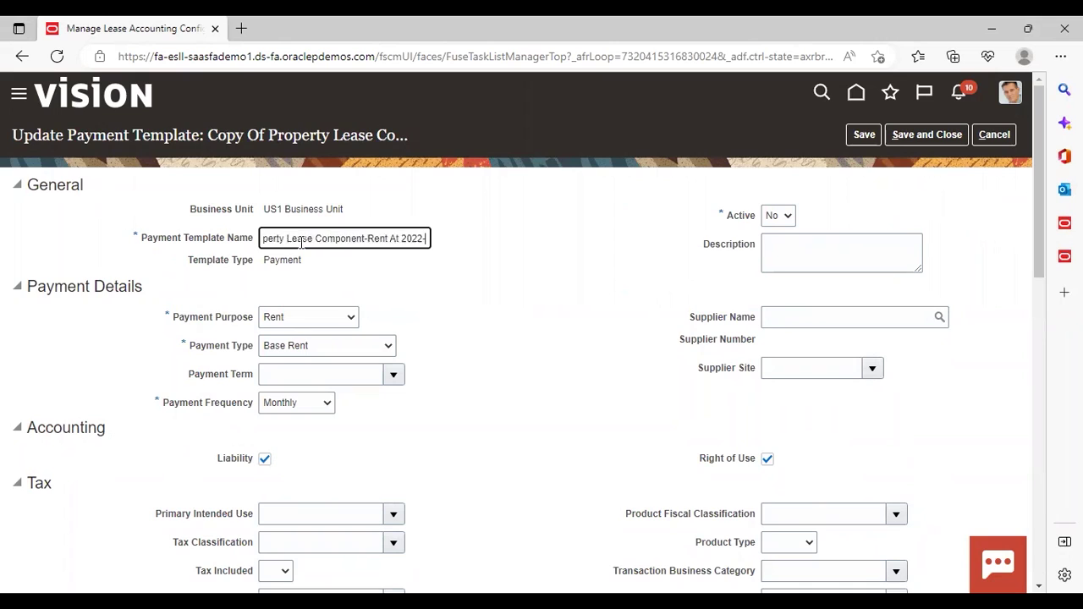
pyautogui.press('Right')
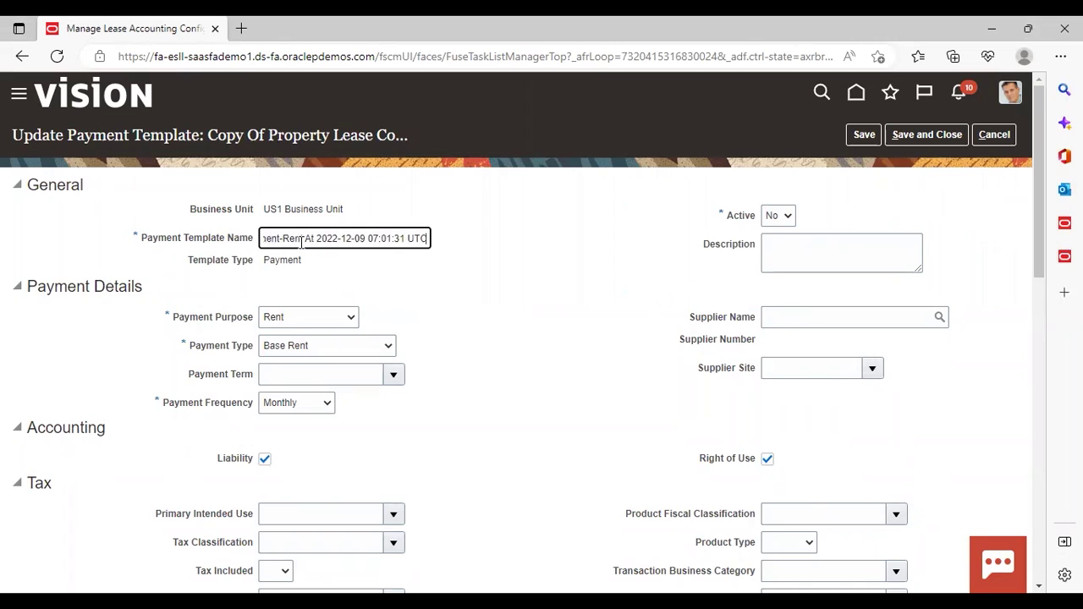
pyautogui.press('BackSpace')
pyautogui.press('BackSpace')
pyautogui.press('BackSpace')
pyautogui.press('BackSpace')
pyautogui.press('BackSpace')
pyautogui.press('BackSpace')
pyautogui.press('BackSpace')
pyautogui.press('BackSpace')
pyautogui.press('BackSpace')
pyautogui.press('BackSpace')
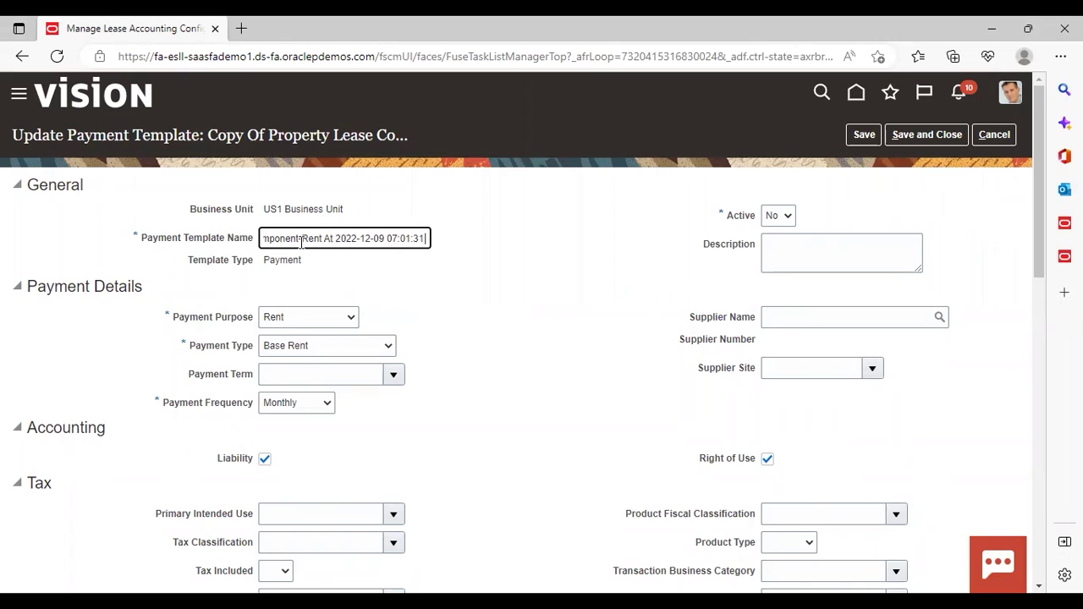
pyautogui.press('BackSpace')
pyautogui.press('BackSpace')
pyautogui.press('BackSpace')
pyautogui.press('BackSpace')
pyautogui.press('BackSpace')
pyautogui.press('BackSpace')
pyautogui.press('BackSpace')
pyautogui.press('BackSpace')
pyautogui.press('BackSpace')
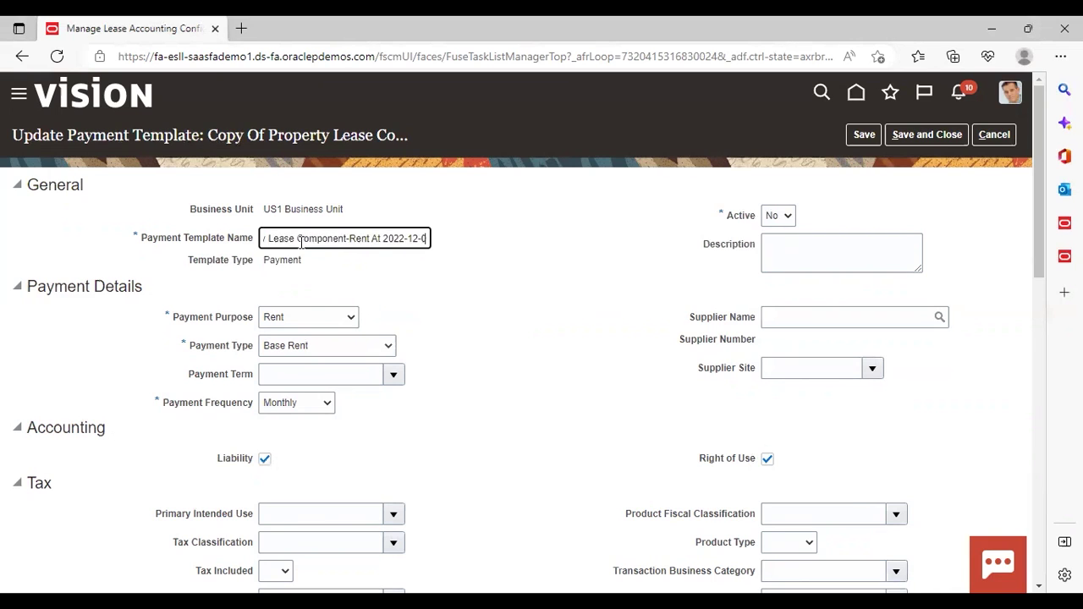
pyautogui.press('BackSpace')
pyautogui.press('BackSpace')
pyautogui.press('BackSpace')
pyautogui.press('BackSpace')
pyautogui.press('BackSpace')
pyautogui.press('BackSpace')
pyautogui.press('BackSpace')
pyautogui.press('BackSpace')
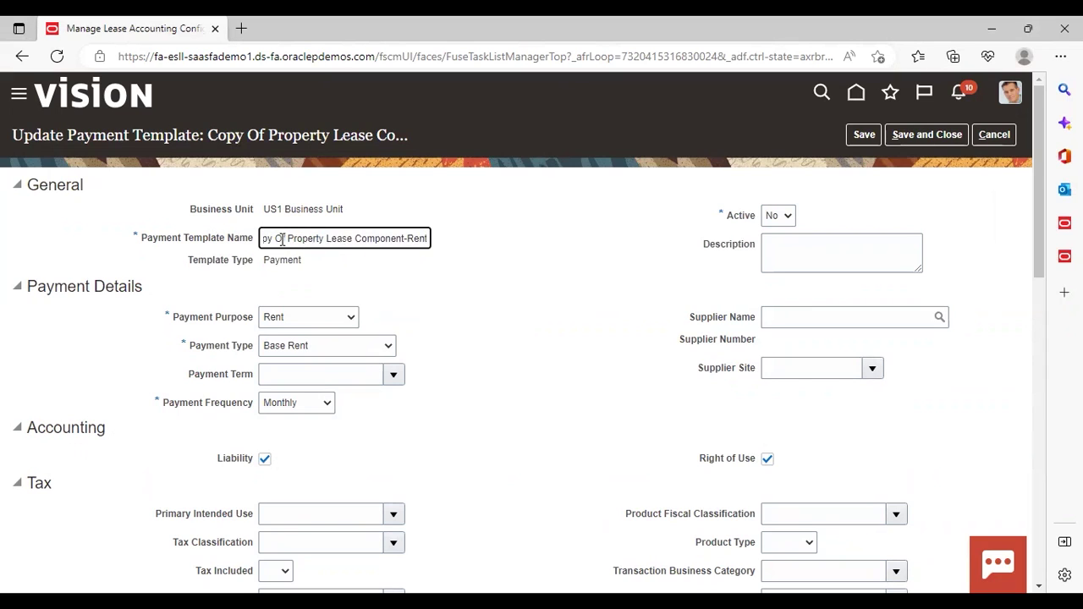
pyautogui.click(286, 240)
pyautogui.press('BackSpace')
pyautogui.press('BackSpace')
pyautogui.press('BackSpace')
pyautogui.press('BackSpace')
pyautogui.press('BackSpace')
pyautogui.press('BackSpace')
pyautogui.press('BackSpace')
pyautogui.press('BackSpace')
pyautogui.write('AH')
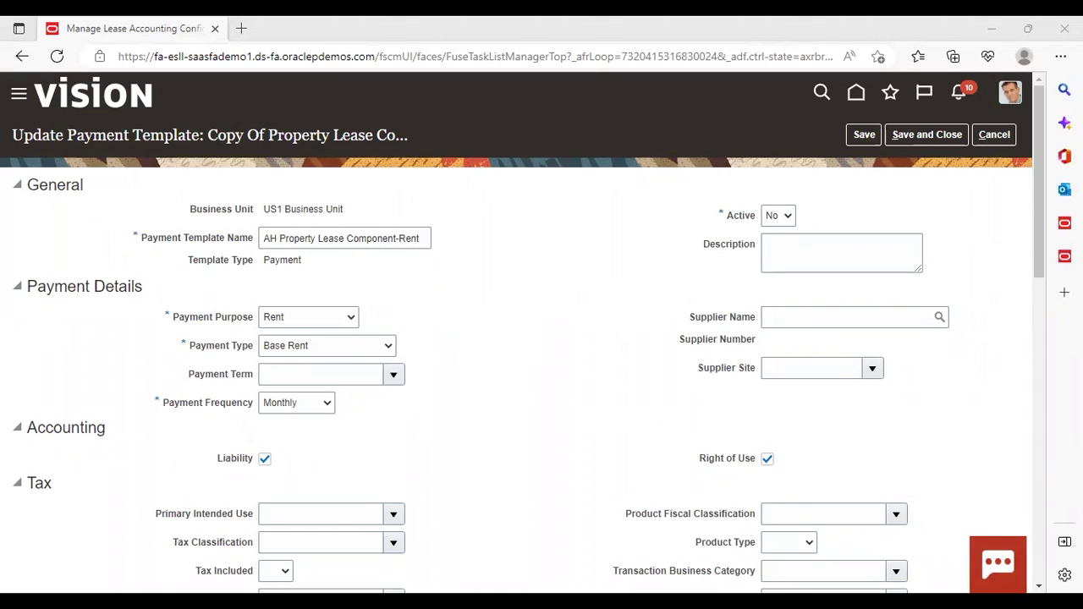
# Add a distribution row with the US Primary Ledger and the account name Forex Gain Or Loss
pyautogui.scroll(-10, 542, 338)
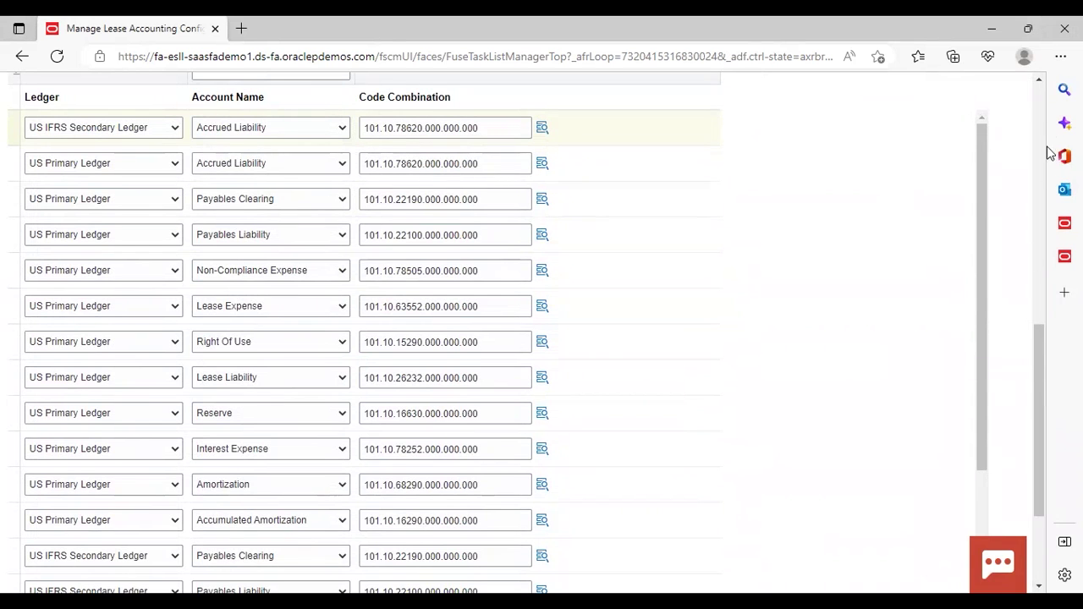
pyautogui.click(1039, 85)
pyautogui.click(1039, 85)
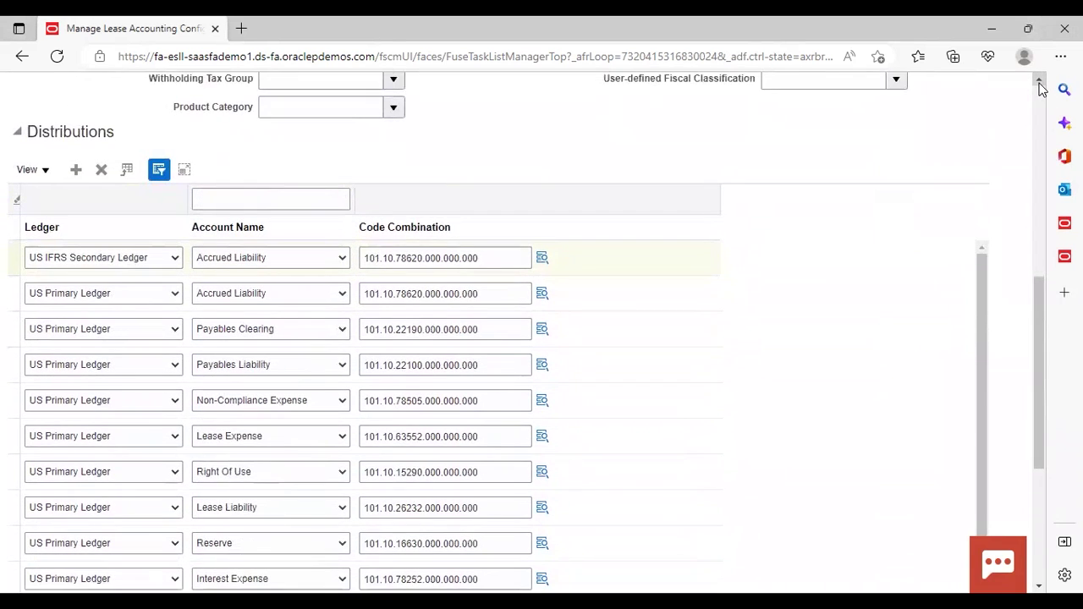
pyautogui.click(1040, 84)
pyautogui.click(1040, 84)
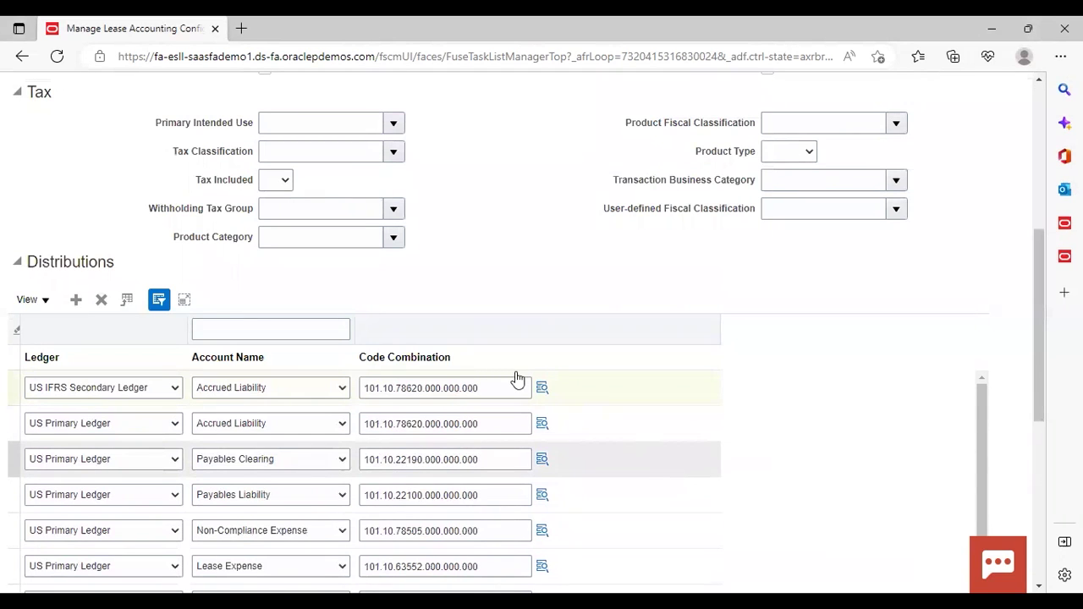
pyautogui.click(76, 303)
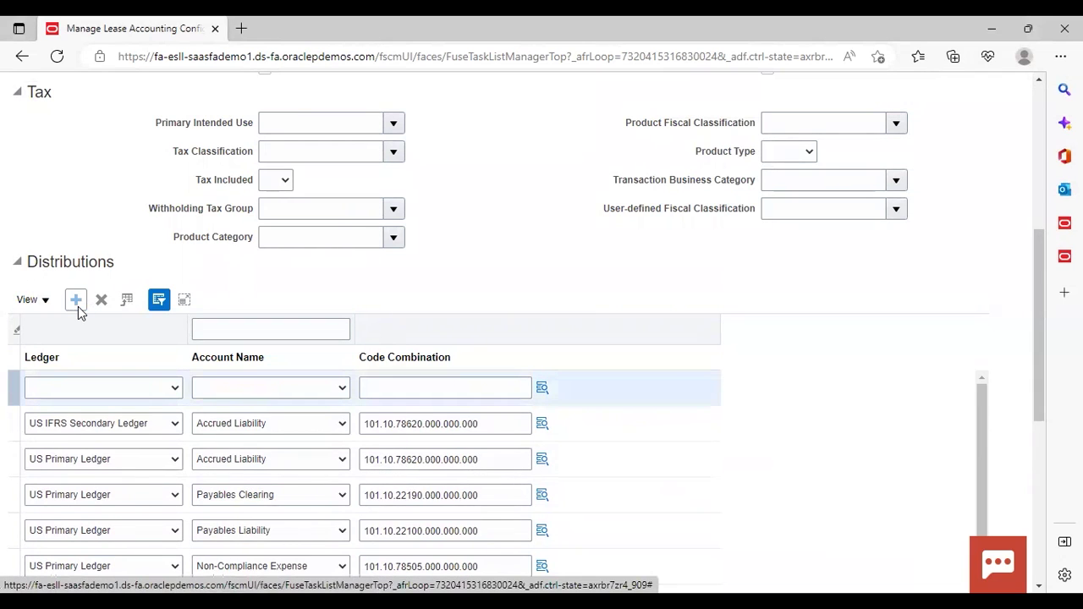
pyautogui.click(174, 389)
pyautogui.click(152, 433)
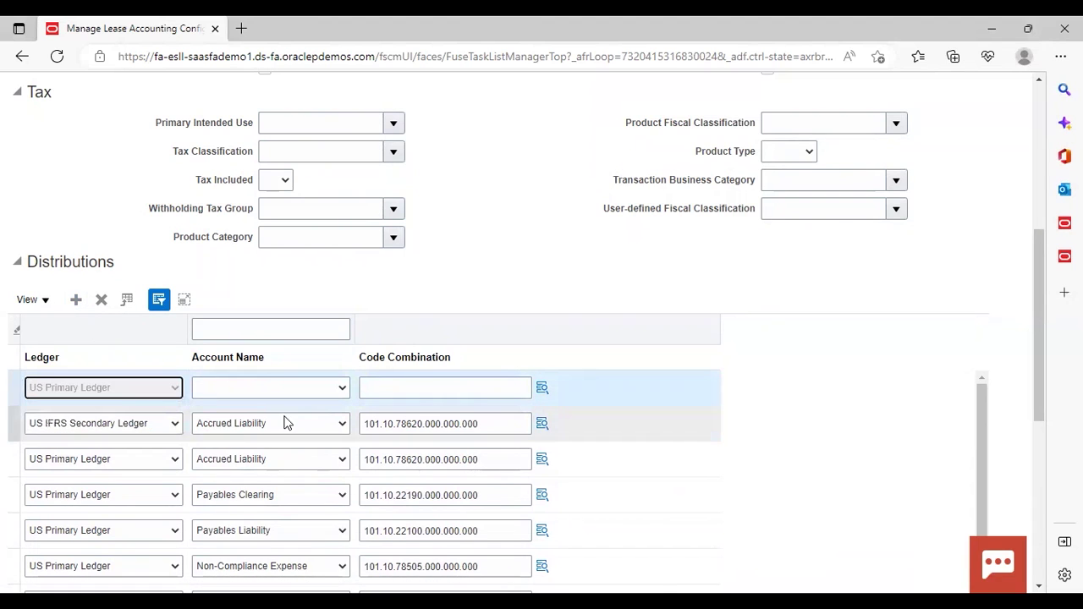
pyautogui.click(343, 390)
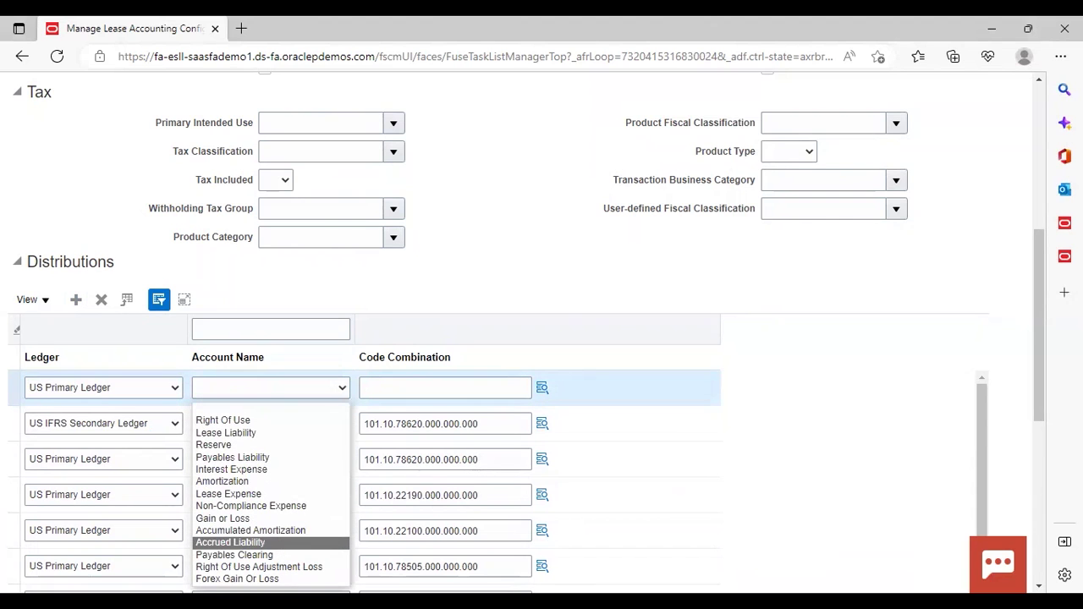
pyautogui.click(237, 579)
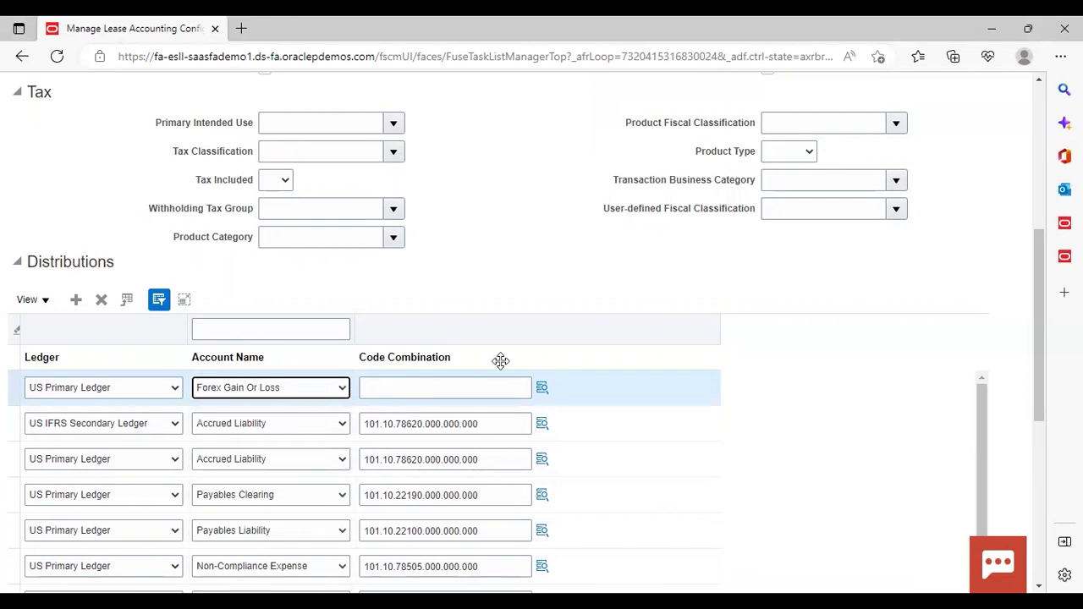
# Set the Forex Gain Or Loss row's code combination using account segment 78610, keeping the other default segments
pyautogui.click(538, 389)
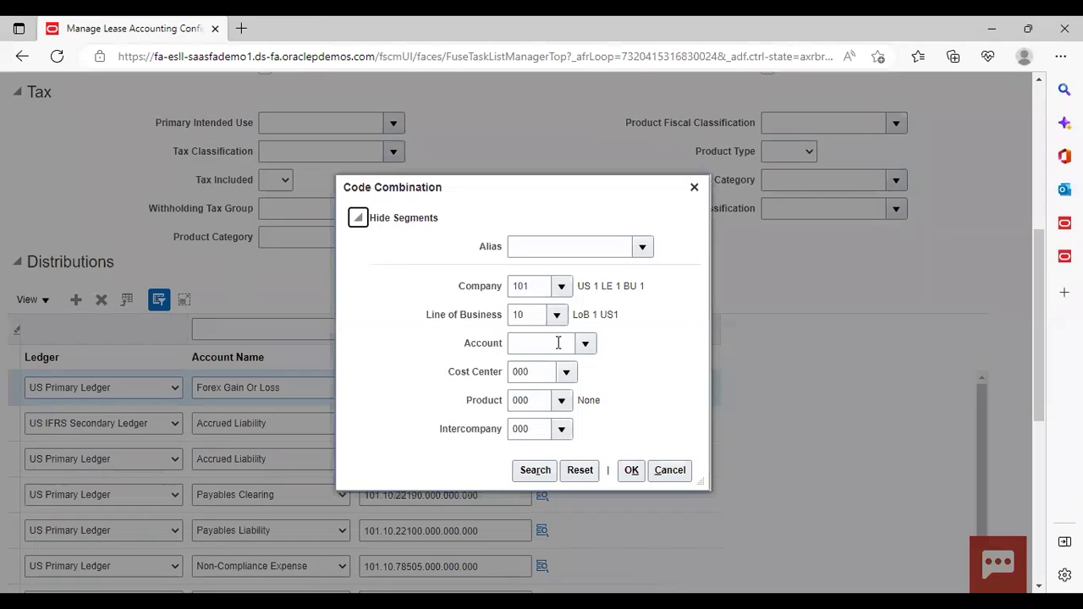
pyautogui.click(558, 343)
pyautogui.write('78610')
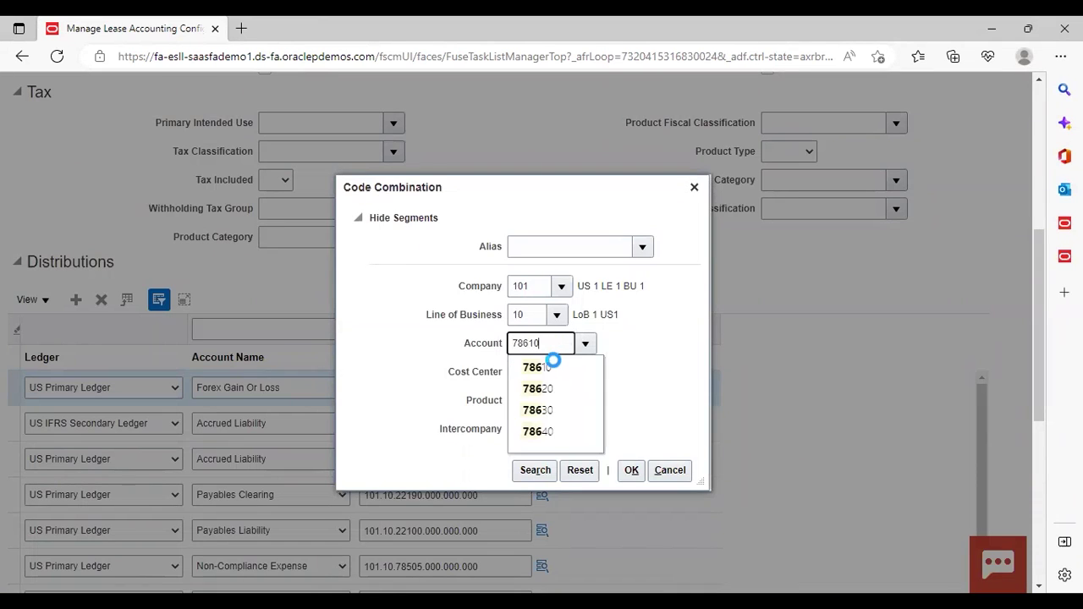
pyautogui.click(552, 367)
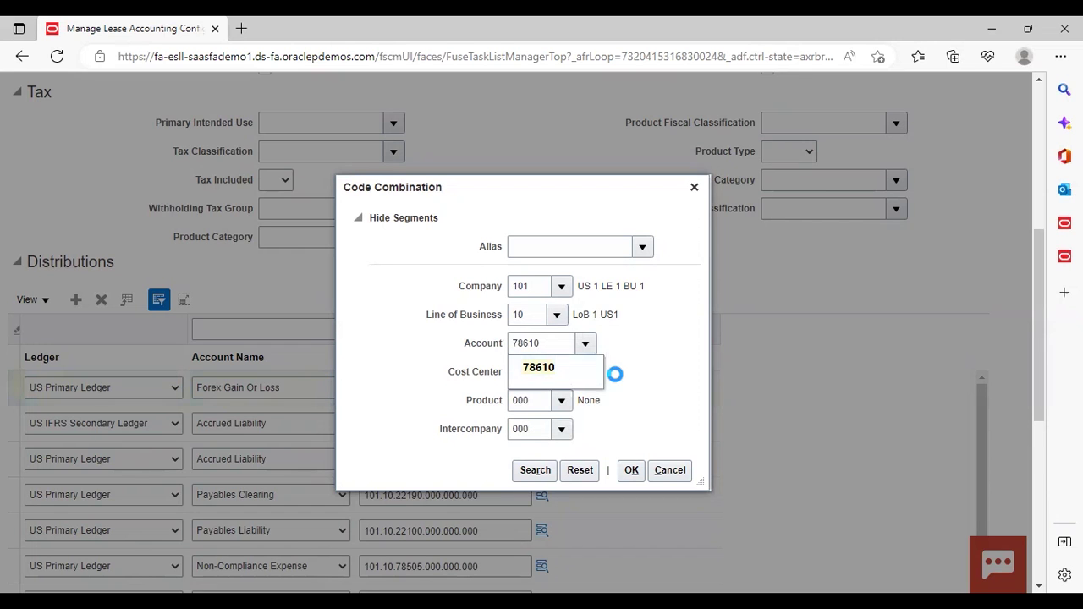
pyautogui.click(631, 471)
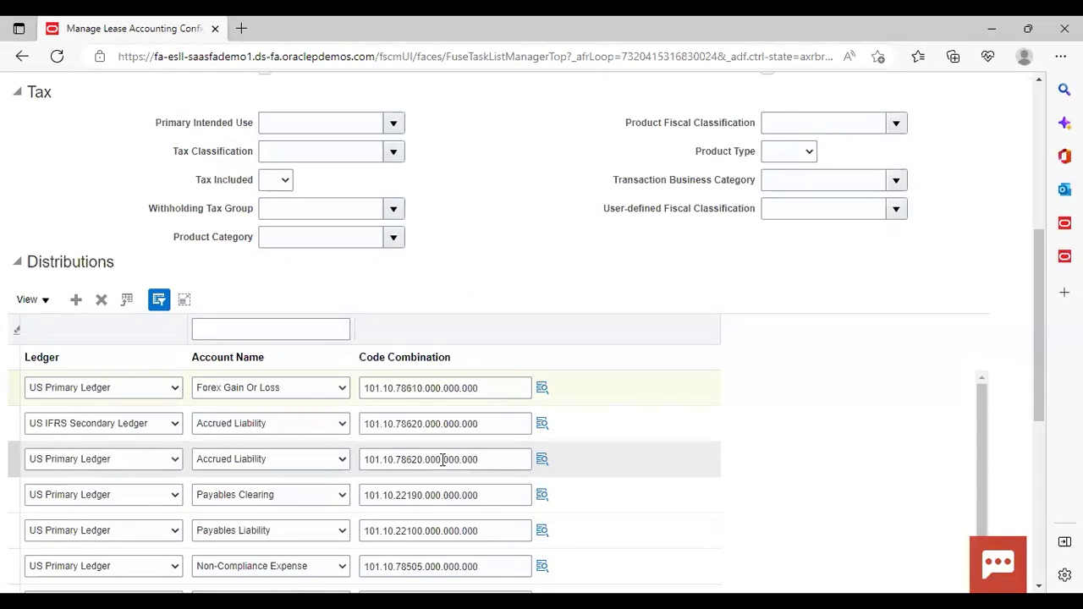
# Add a distribution row with the US Primary Ledger and the account name Right Of Use Adjustment Loss
pyautogui.click(76, 302)
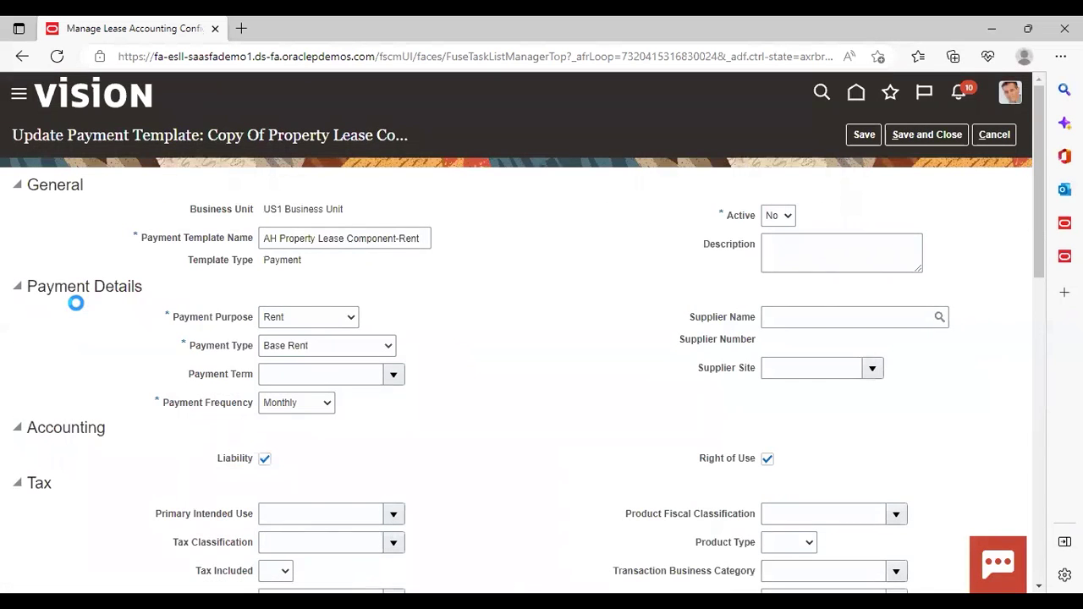
pyautogui.scroll(-5, 1040, 561)
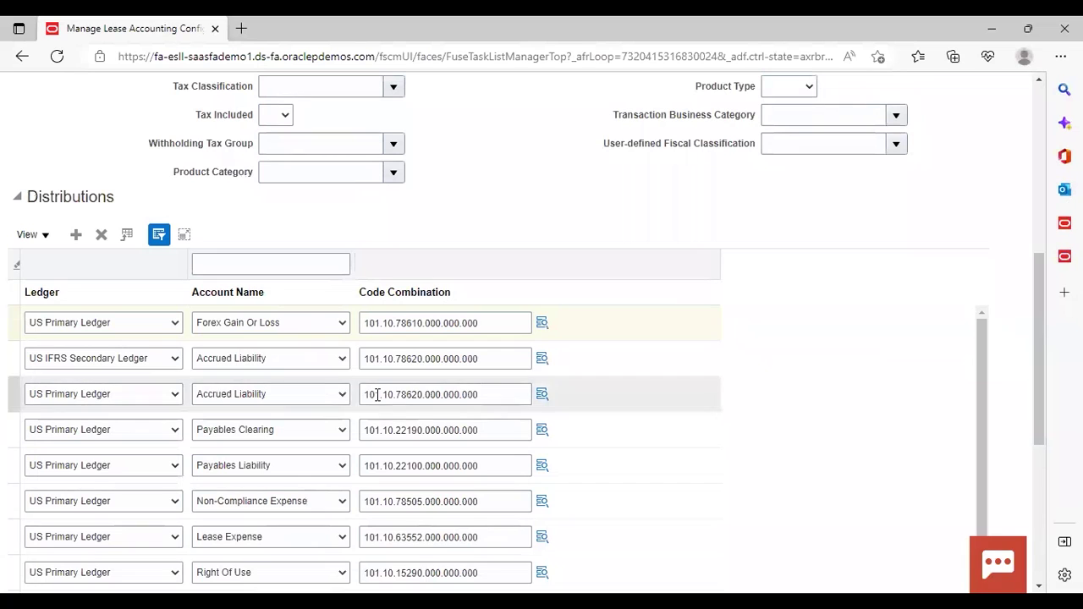
pyautogui.click(76, 237)
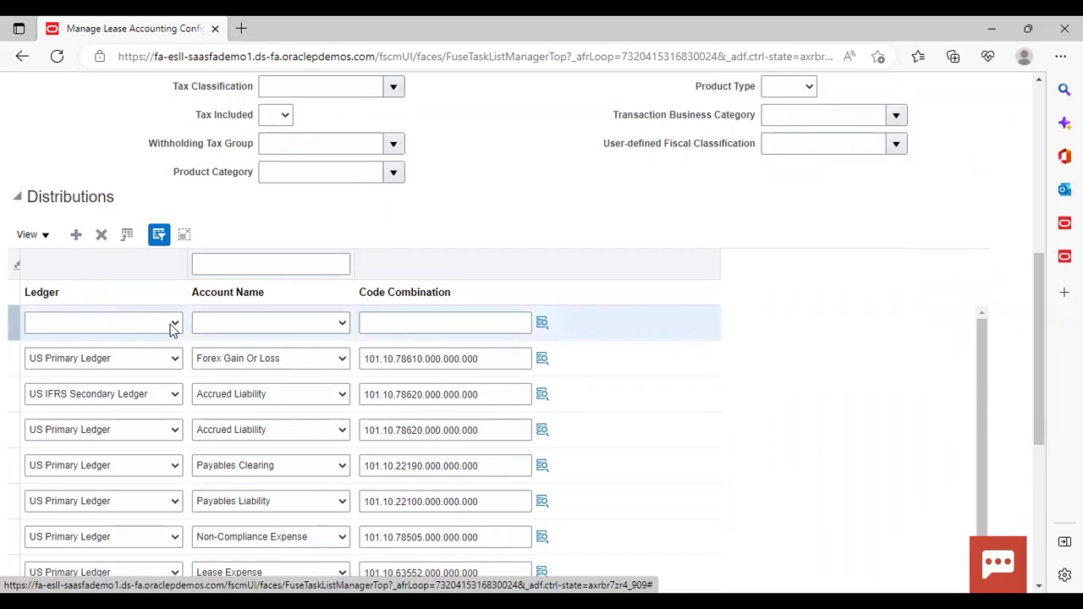
pyautogui.click(173, 325)
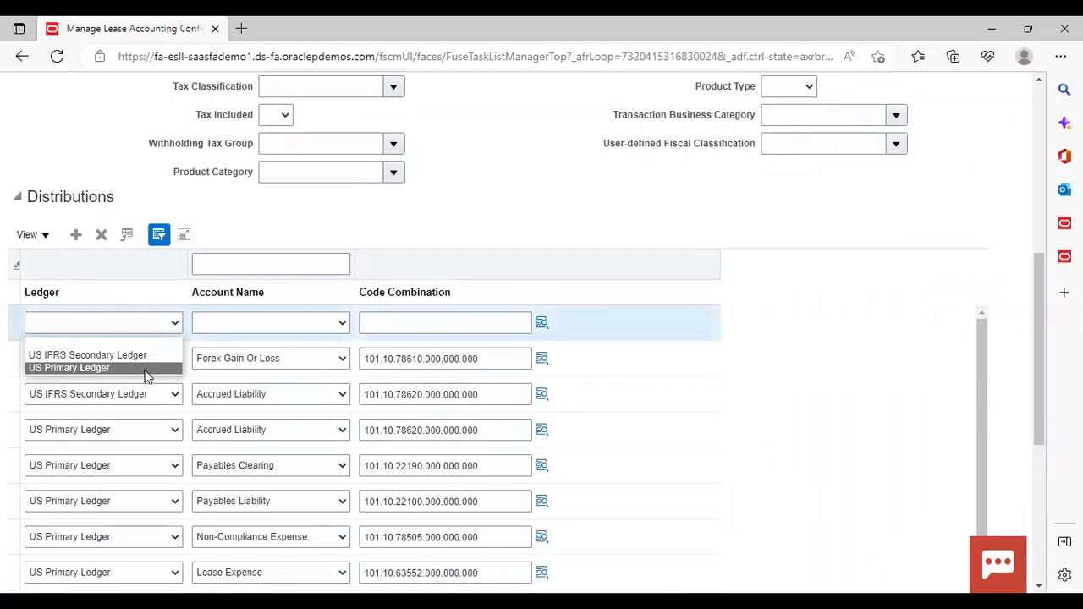
pyautogui.click(146, 368)
pyautogui.click(343, 325)
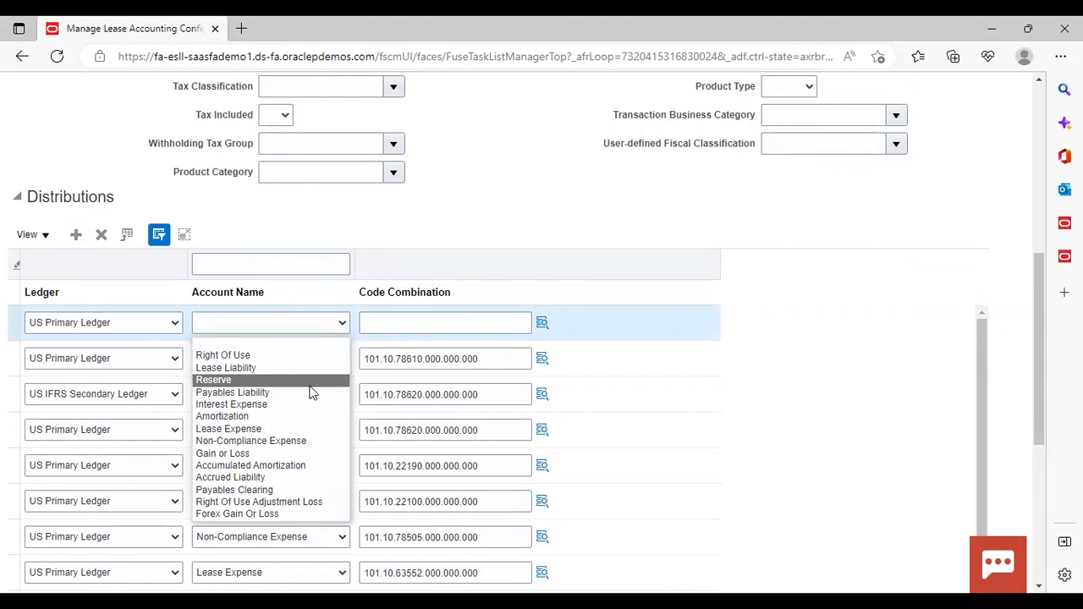
pyautogui.click(293, 504)
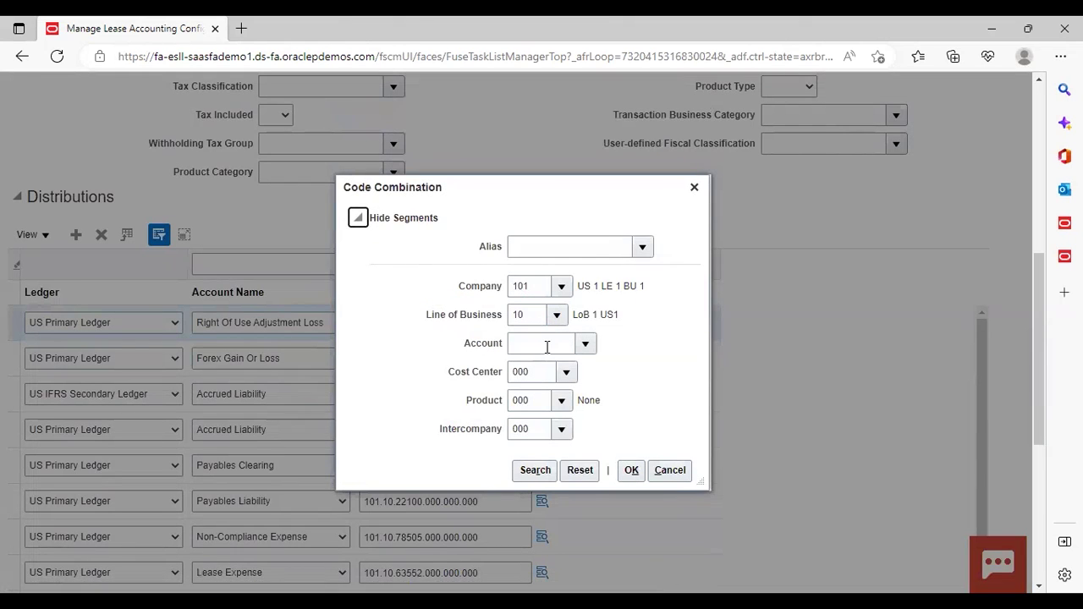
# Set the new Right Of Use Adjustment Loss row's code combination using account segment 78620, keeping the other default segments
pyautogui.click(547, 346)
pyautogui.write('78620')
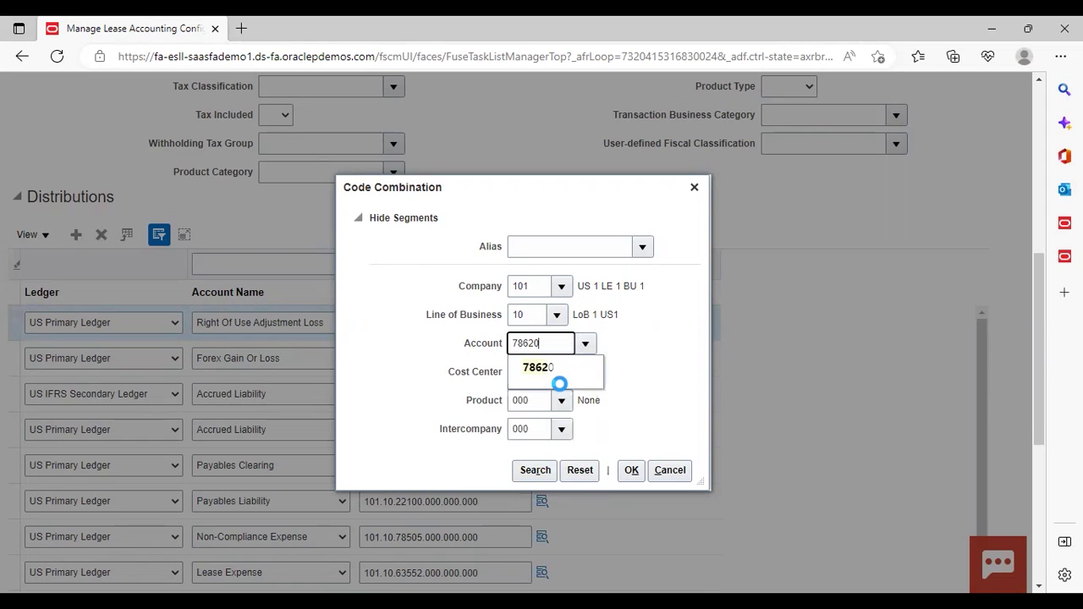
pyautogui.click(561, 374)
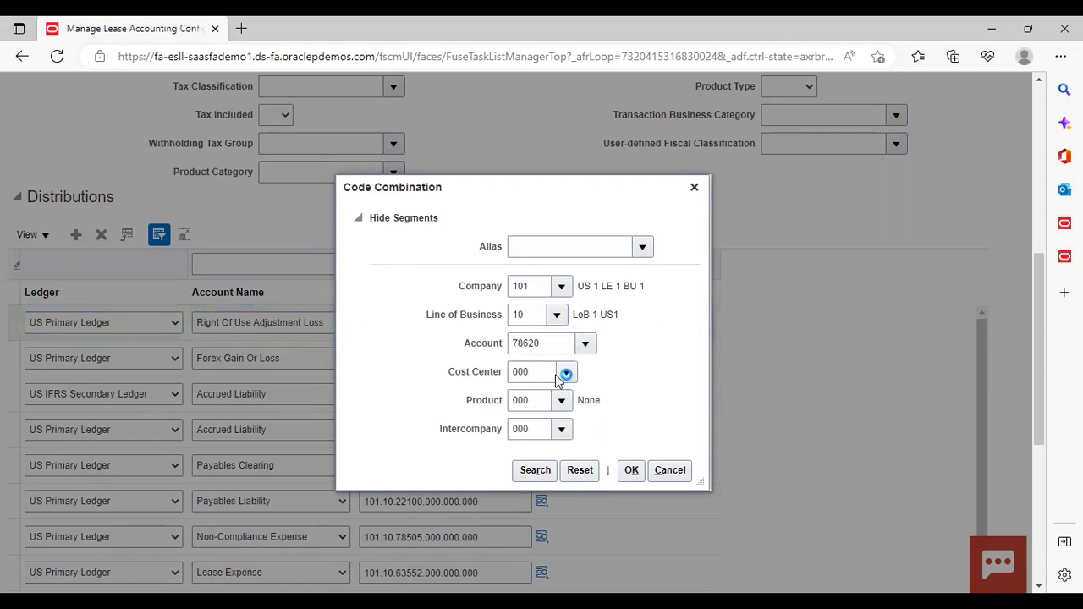
pyautogui.click(632, 476)
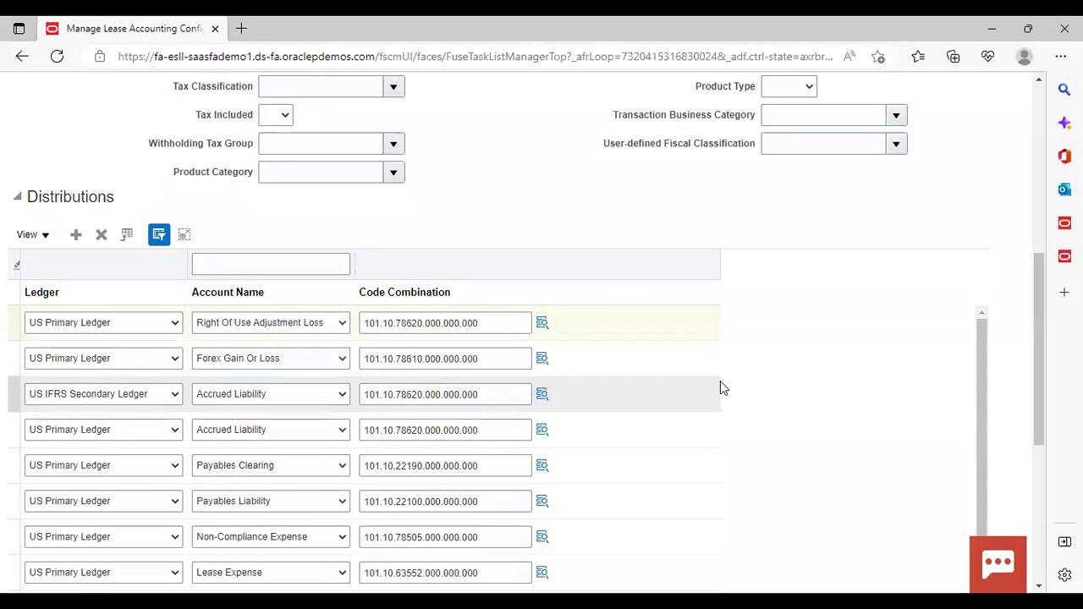
# Add a distribution row with the US Primary Ledger and the account name Gain or Loss
pyautogui.click(76, 235)
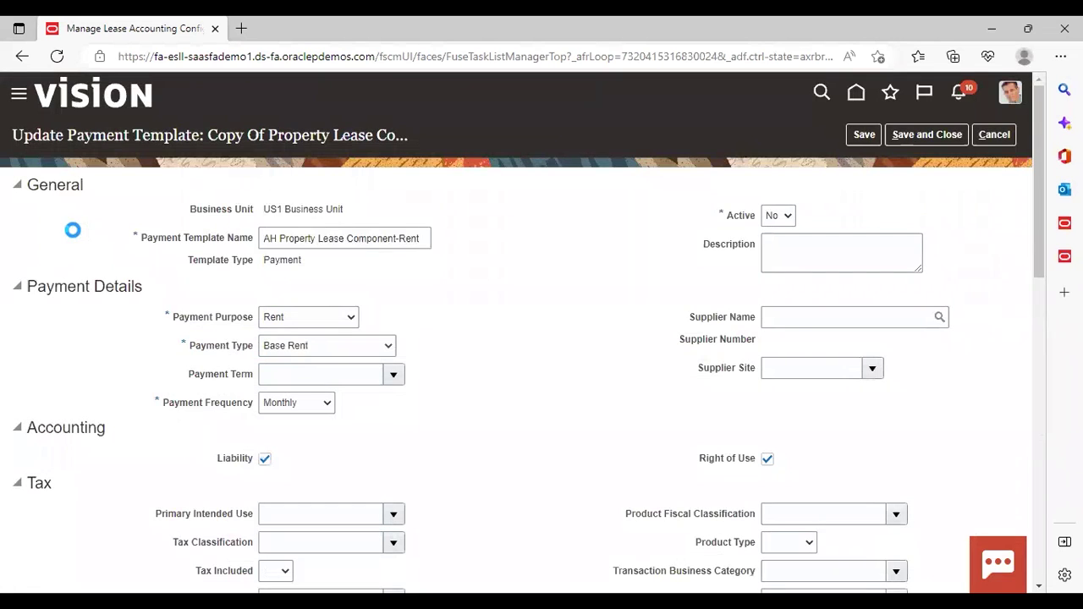
pyautogui.click(1039, 543)
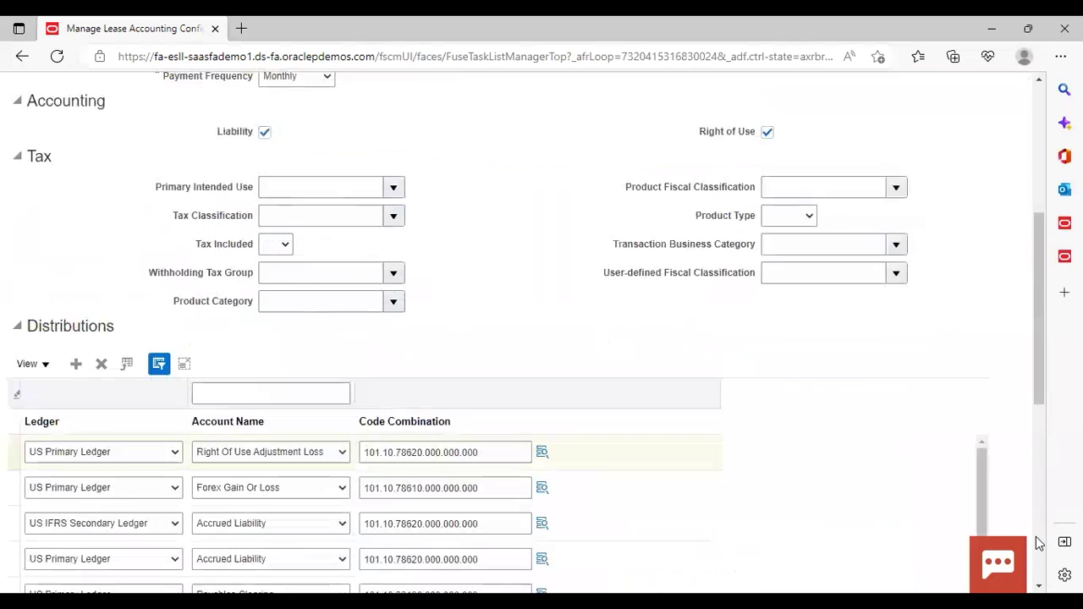
pyautogui.click(74, 236)
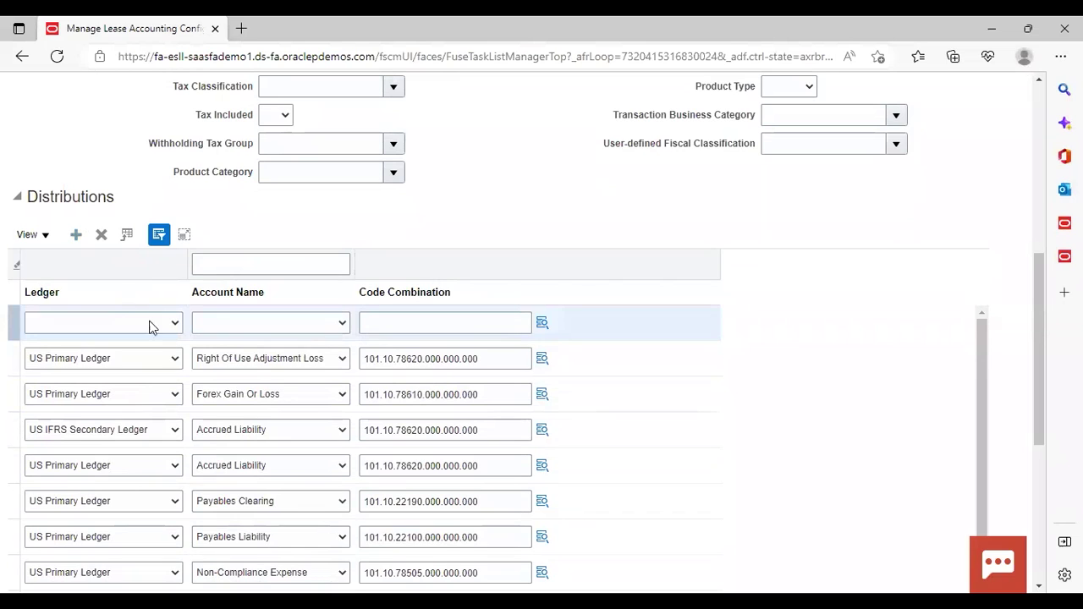
pyautogui.click(161, 326)
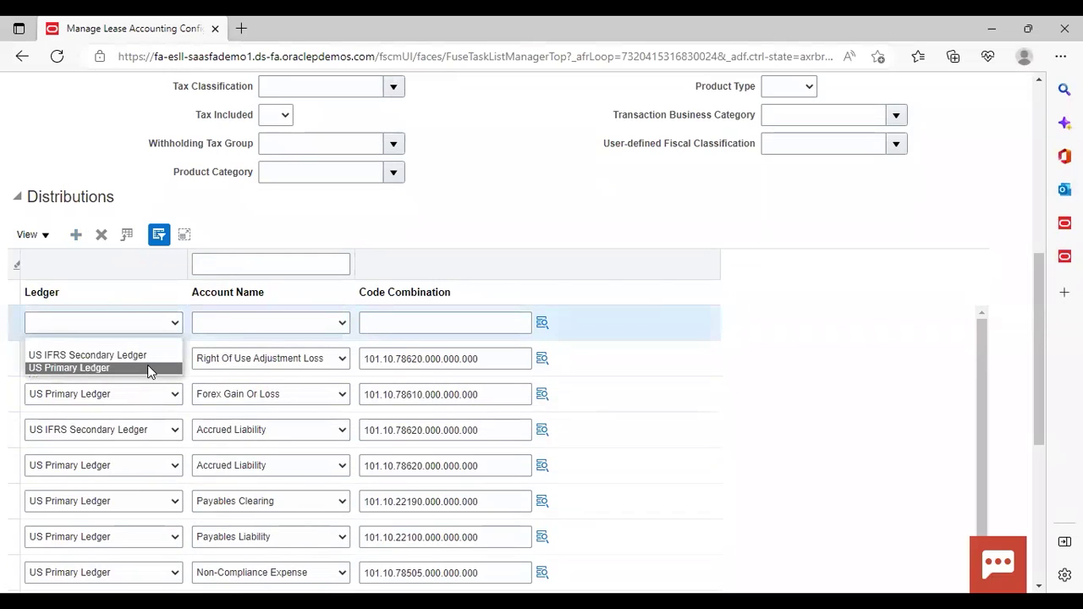
pyautogui.click(147, 367)
pyautogui.click(344, 324)
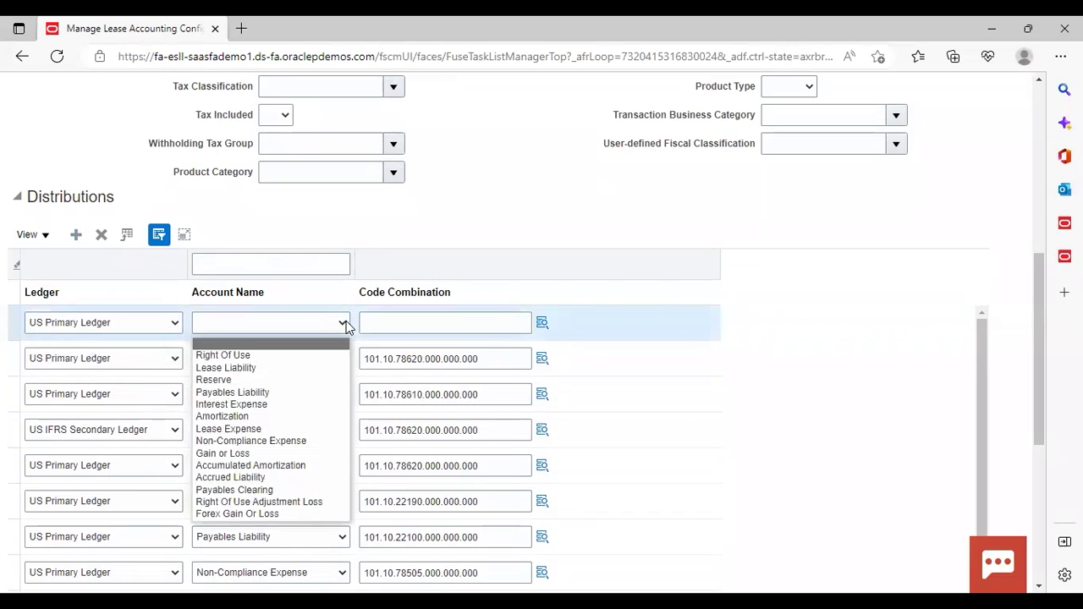
pyautogui.click(286, 459)
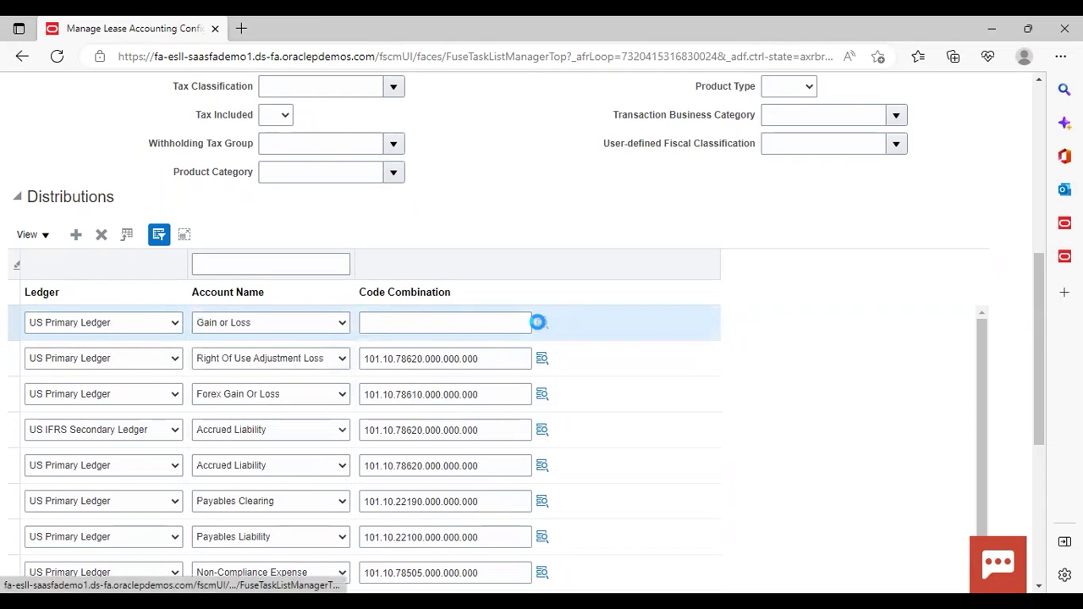
# Set the Gain or Loss row's code combination using account segment 78505, keeping the other default segments
pyautogui.click(537, 322)
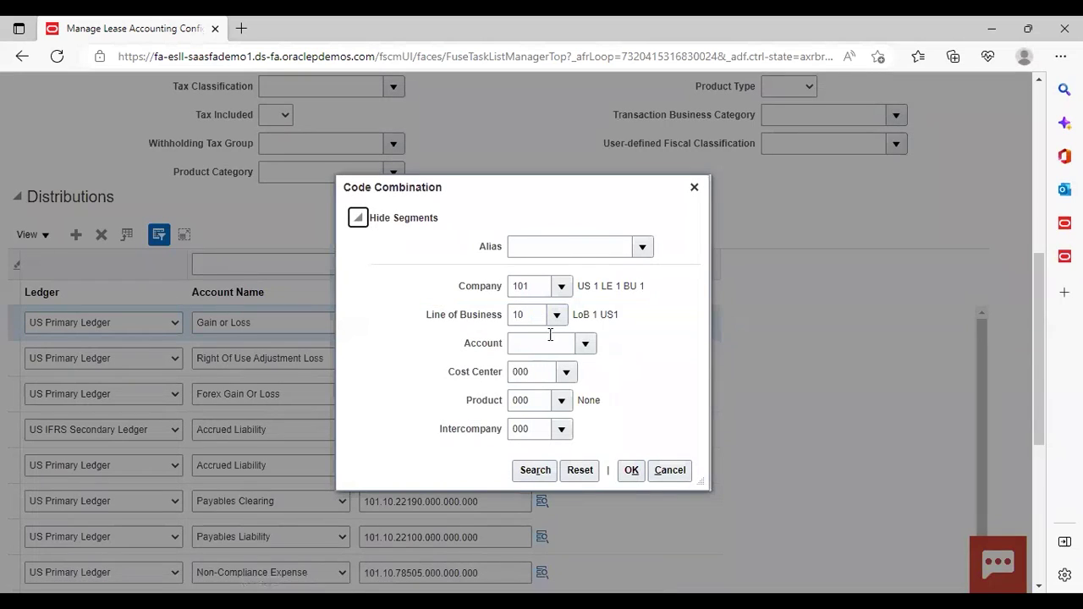
pyautogui.click(552, 345)
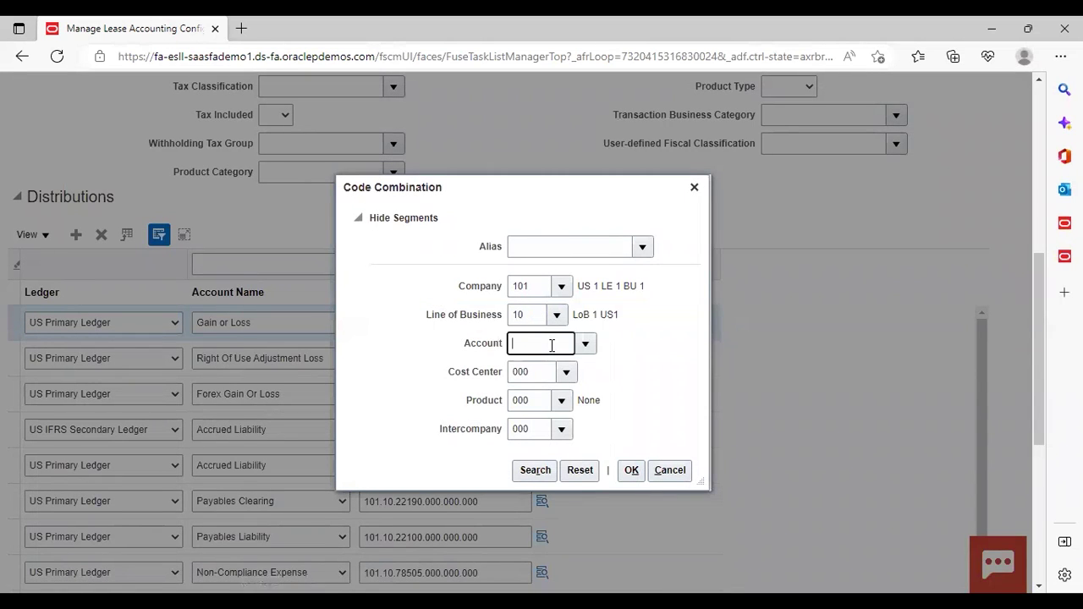
pyautogui.write('78505')
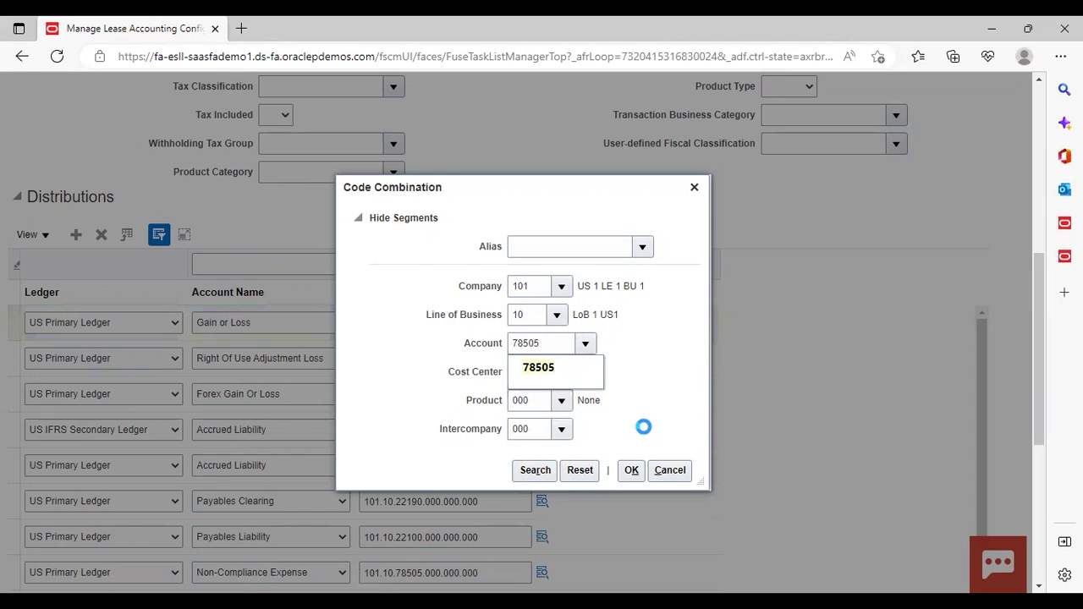
pyautogui.click(632, 470)
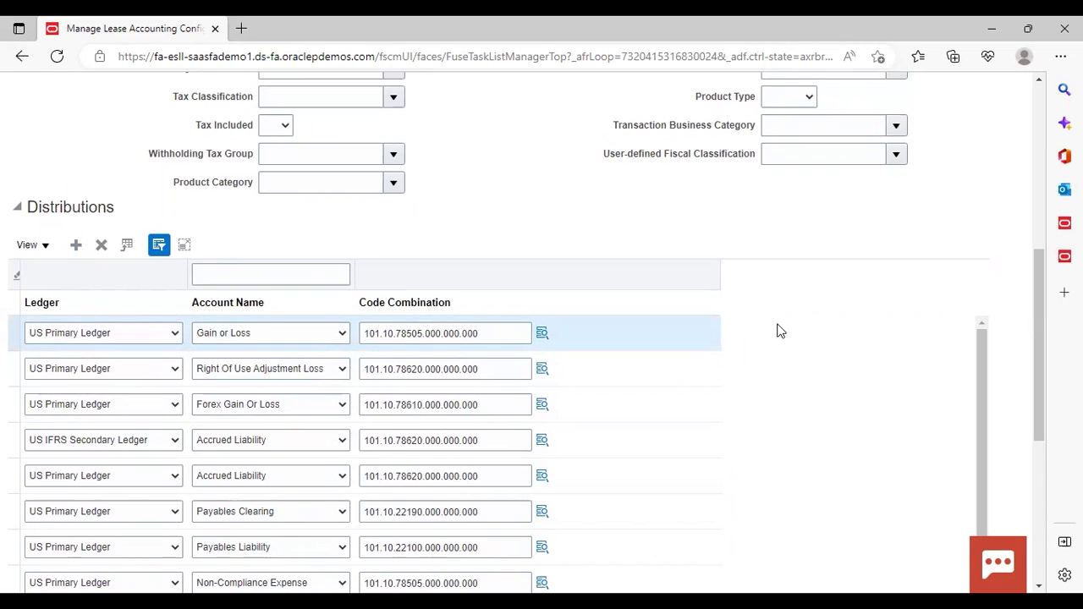
# Add a distribution row with the US IFRS Secondary Ledger and the account name Forex Gain Or Loss
pyautogui.click(76, 245)
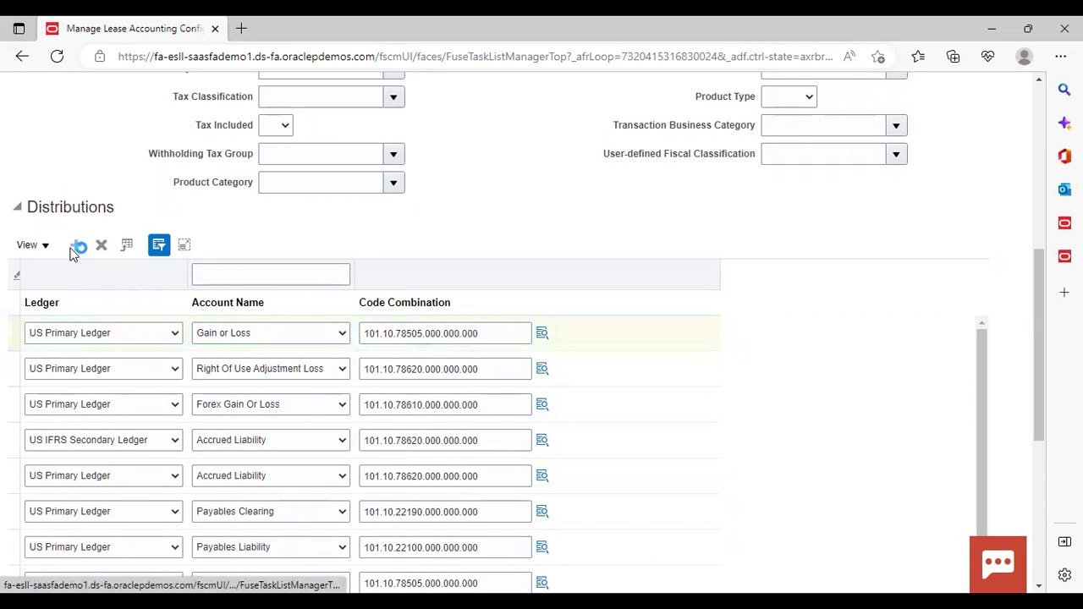
pyautogui.click(135, 337)
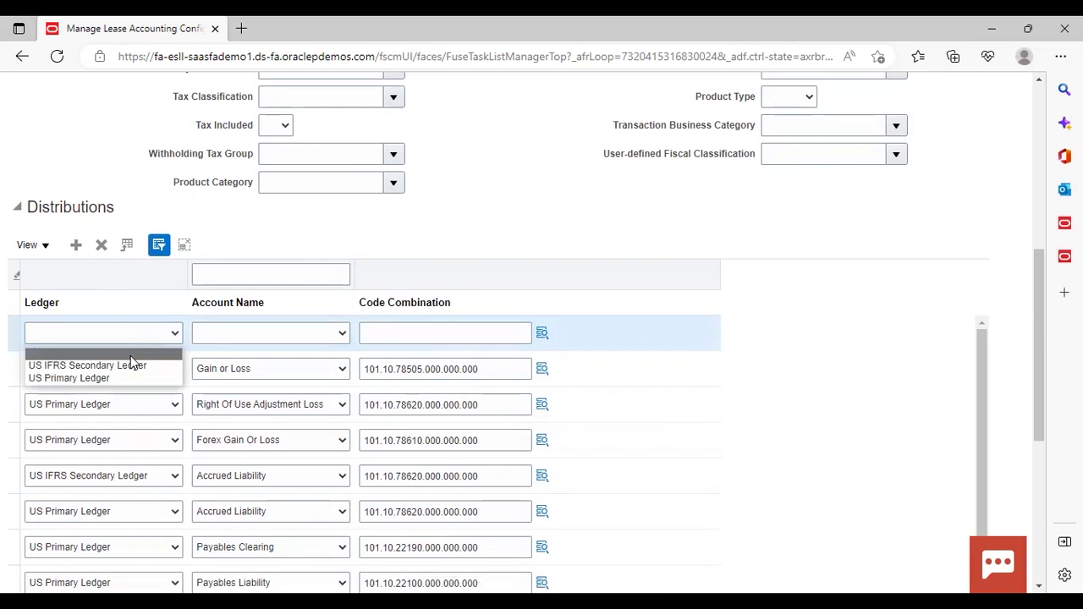
pyautogui.click(341, 333)
pyautogui.click(341, 332)
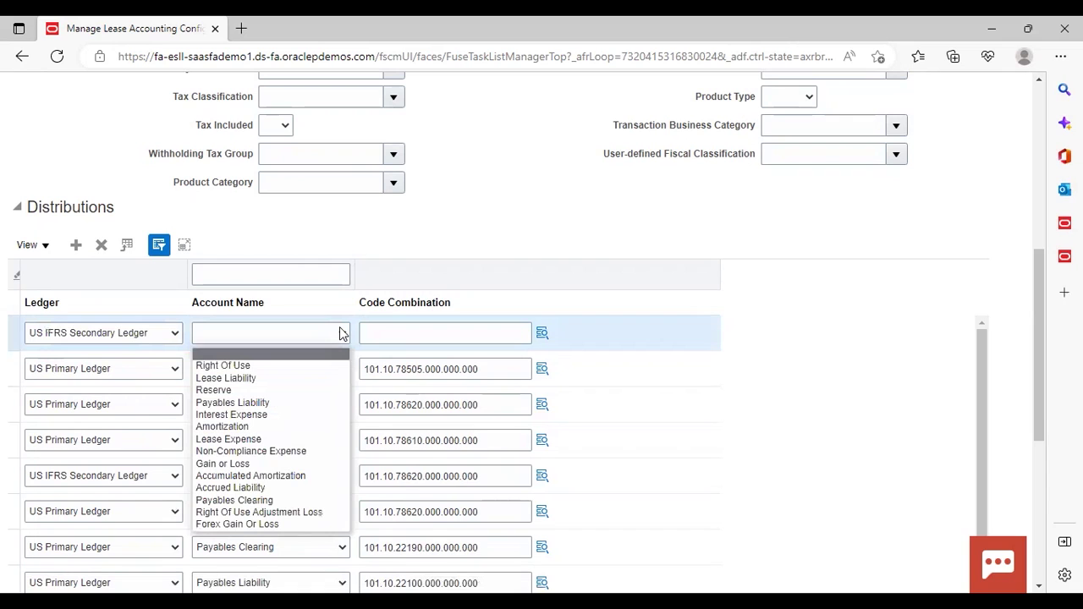
pyautogui.click(257, 522)
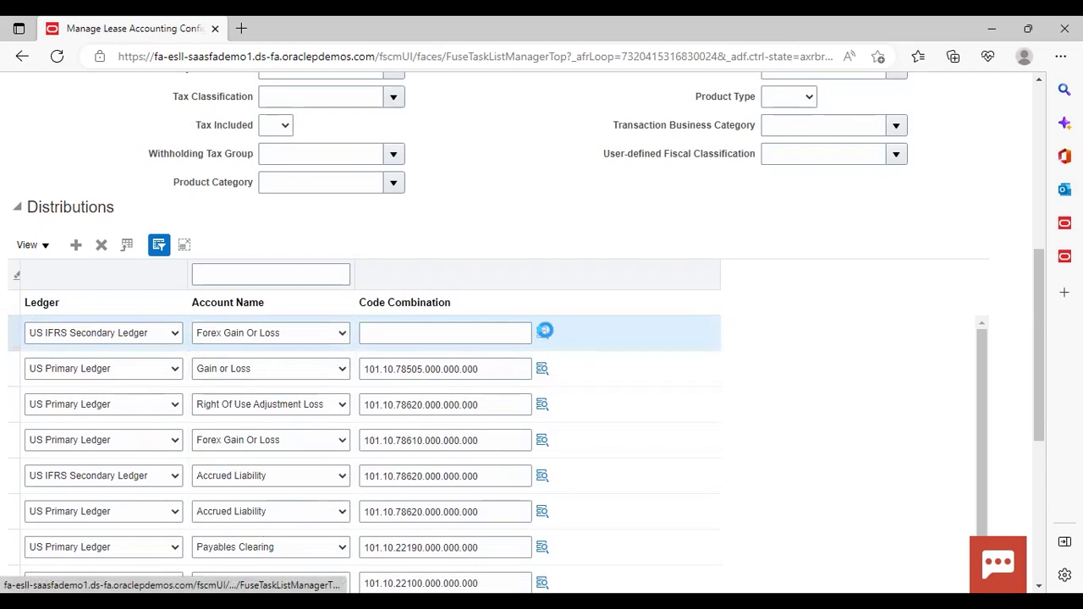
# Set the US IFRS Secondary Ledger Forex Gain Or Loss row's code combination using account segment 78610, keeping the other default segments
pyautogui.click(542, 333)
pyautogui.click(548, 347)
pyautogui.write('78610')
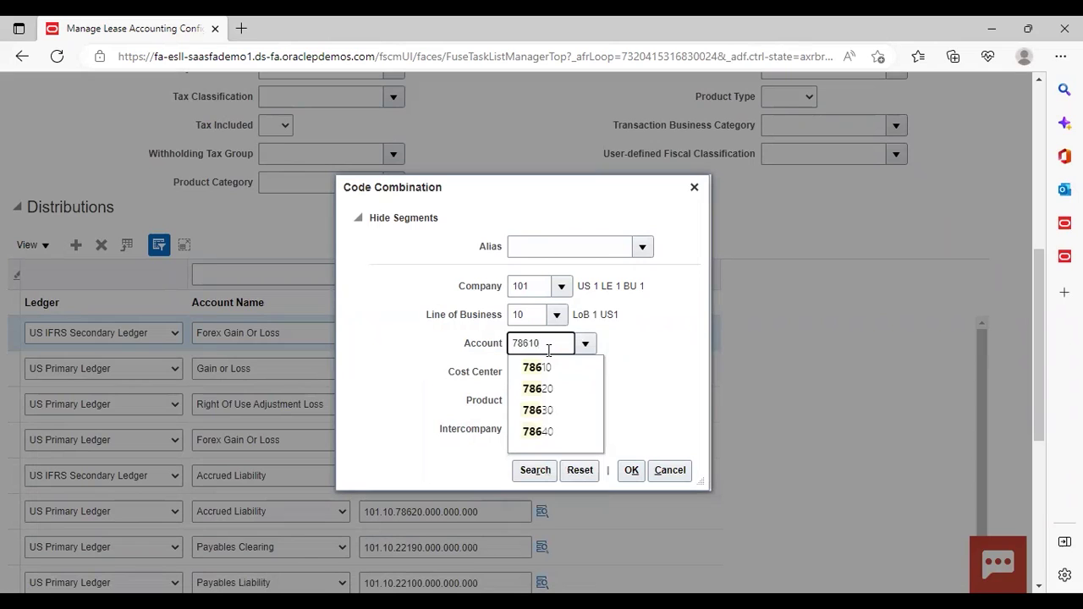
pyautogui.click(545, 370)
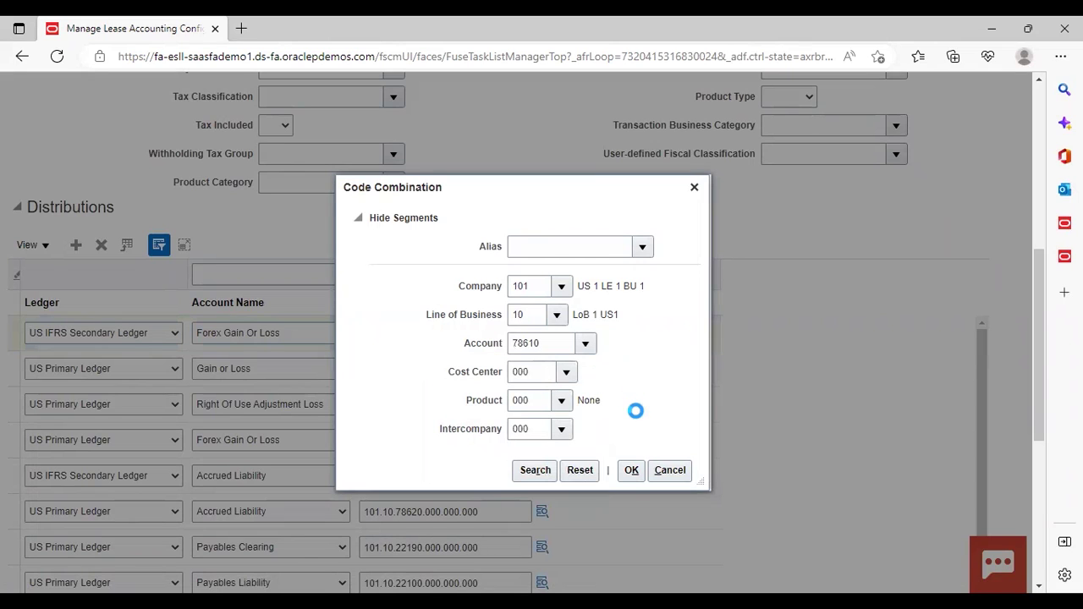
pyautogui.click(633, 474)
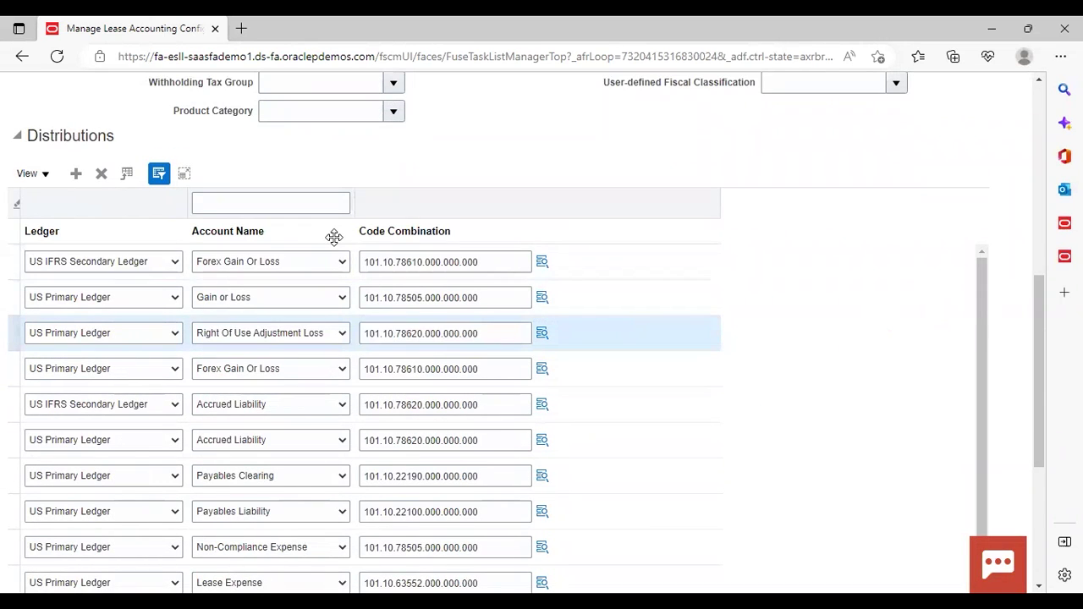
# Add a distribution row with the US IFRS Secondary Ledger and the account name Right Of Use Adjustment Loss
pyautogui.click(75, 175)
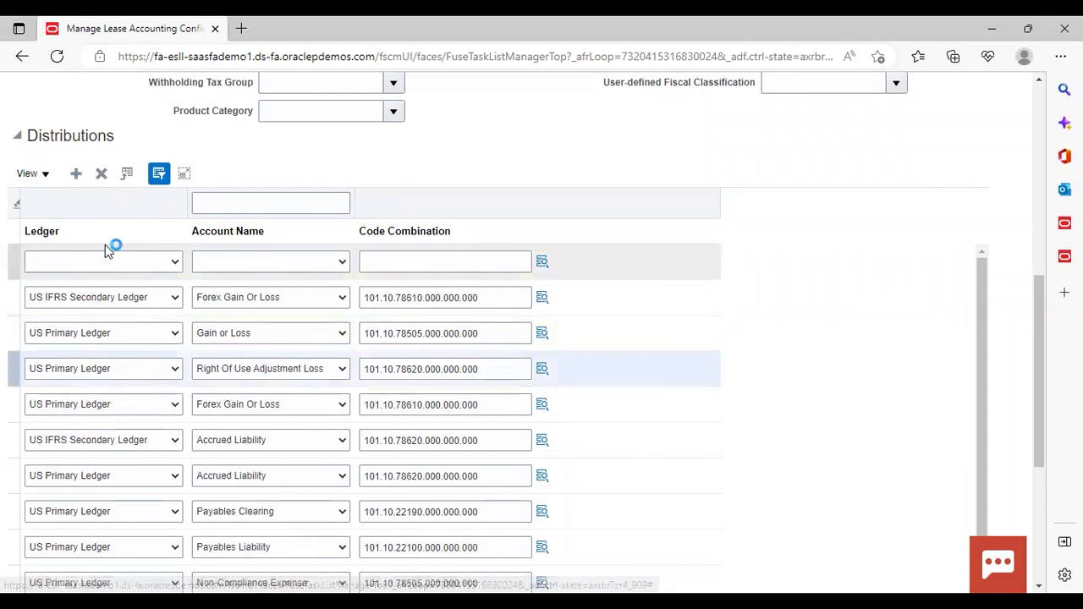
pyautogui.click(175, 261)
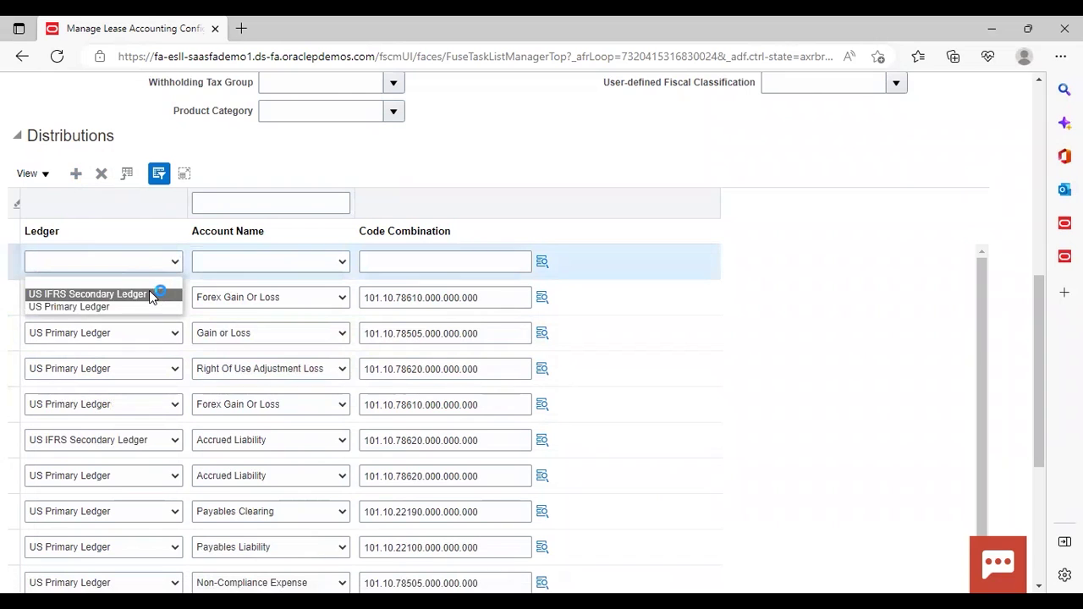
pyautogui.click(149, 292)
pyautogui.click(342, 262)
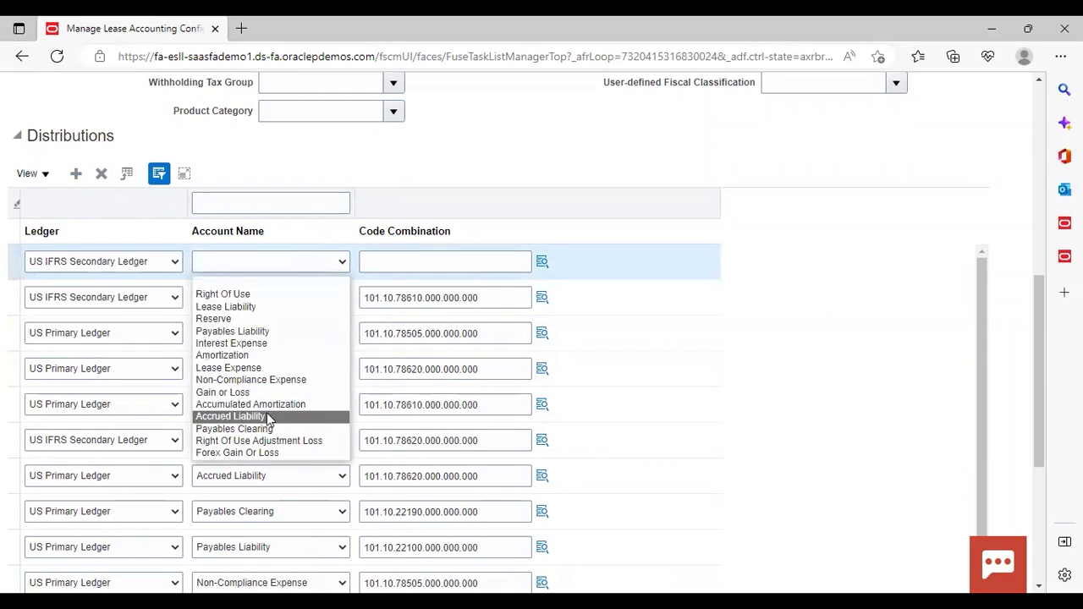
pyautogui.click(269, 442)
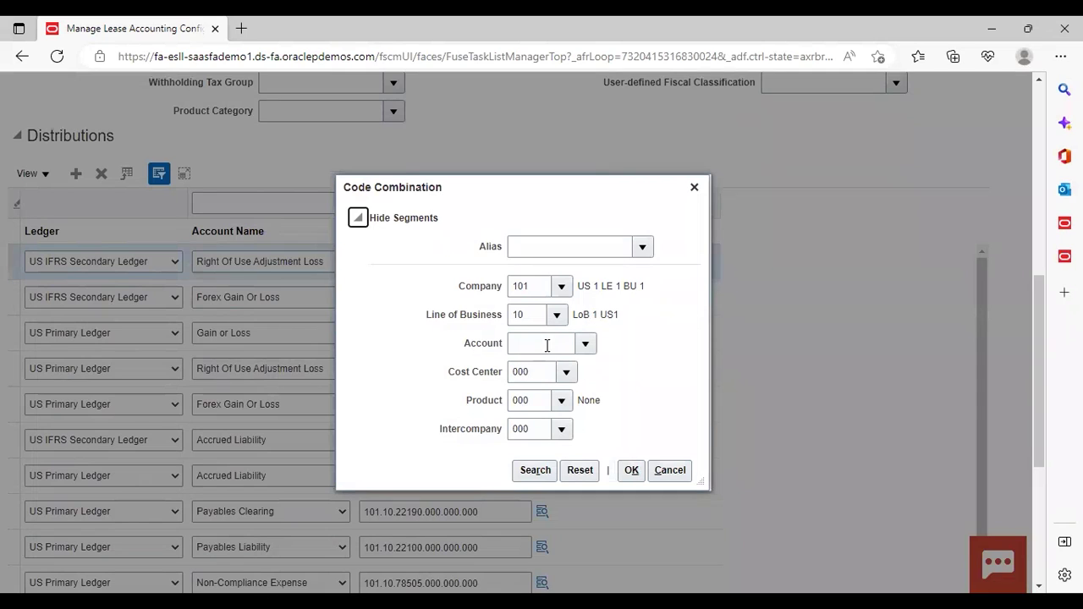
# Set the US IFRS Secondary Ledger Right Of Use Adjustment Loss row's code combination using account segment 78620, keeping the other default segments
pyautogui.click(547, 345)
pyautogui.write('78620')
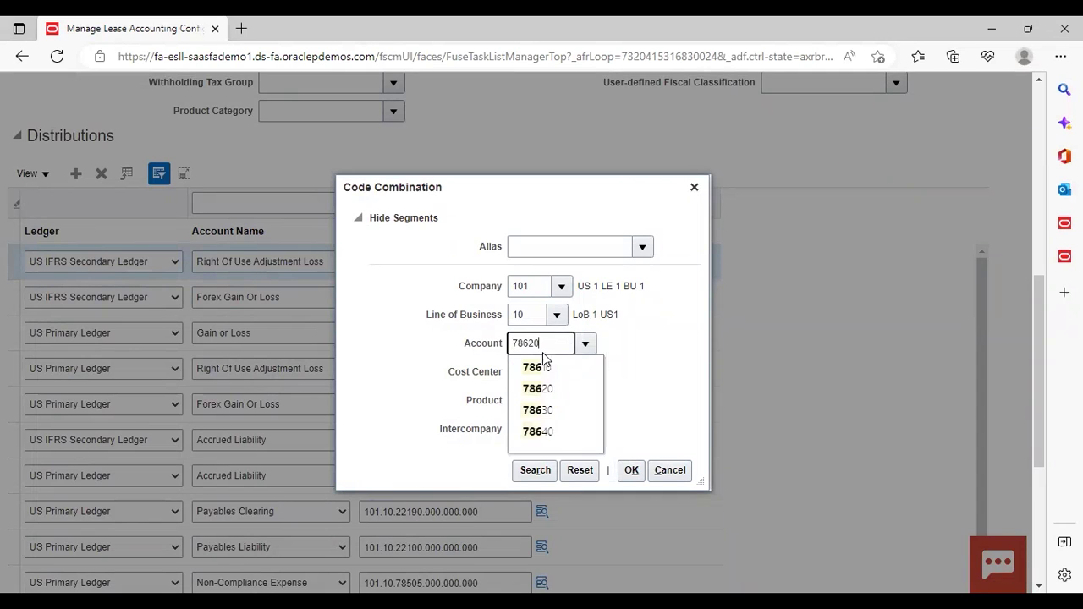
pyautogui.click(559, 378)
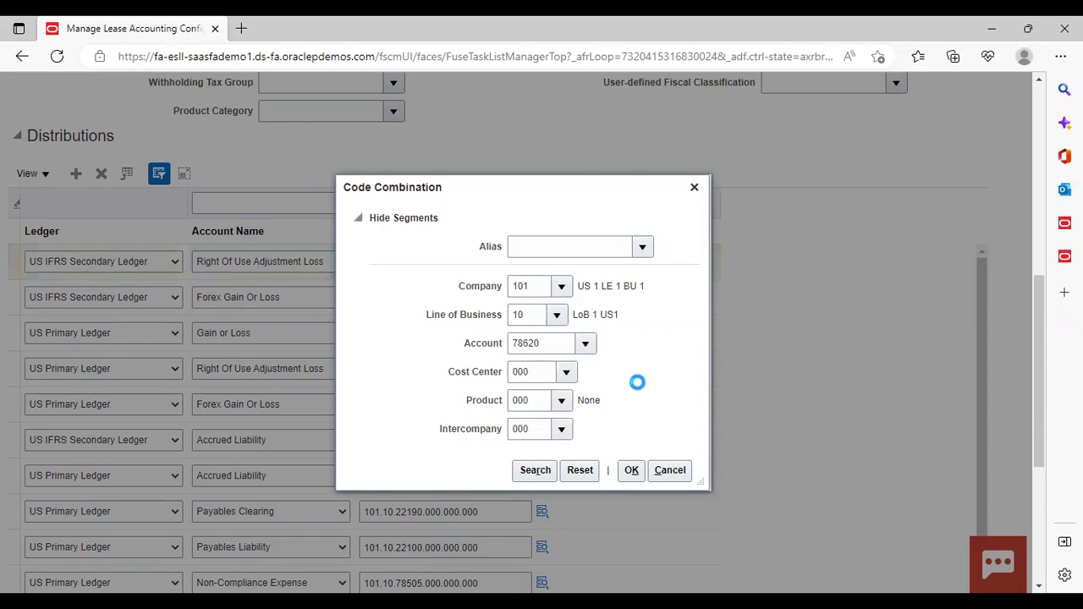
pyautogui.click(632, 472)
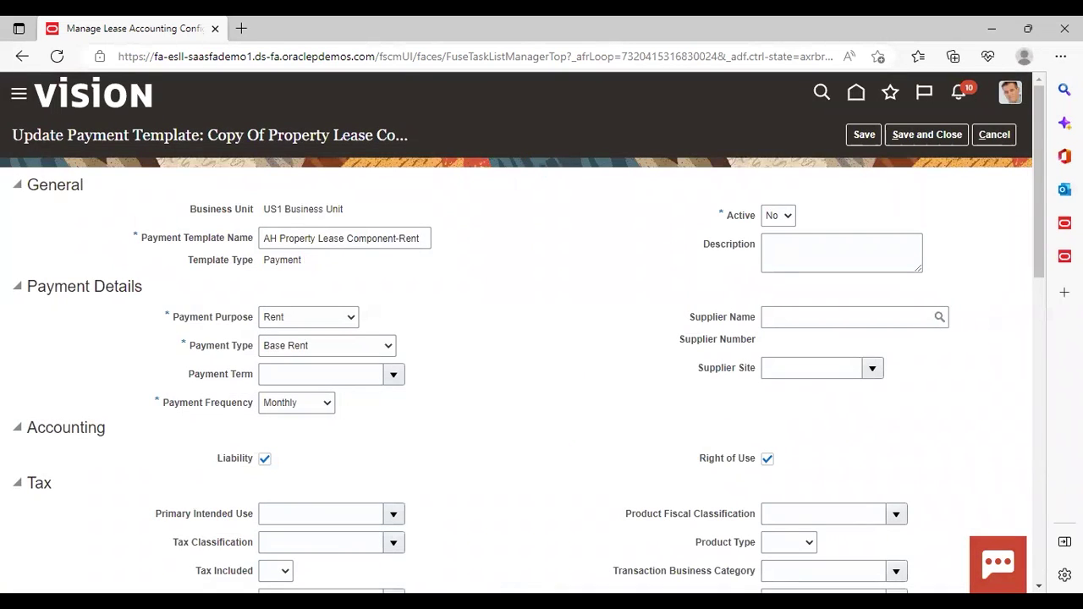
# Add a distribution row with the US IFRS Secondary Ledger and the account name Gain or Loss
pyautogui.click(1037, 560)
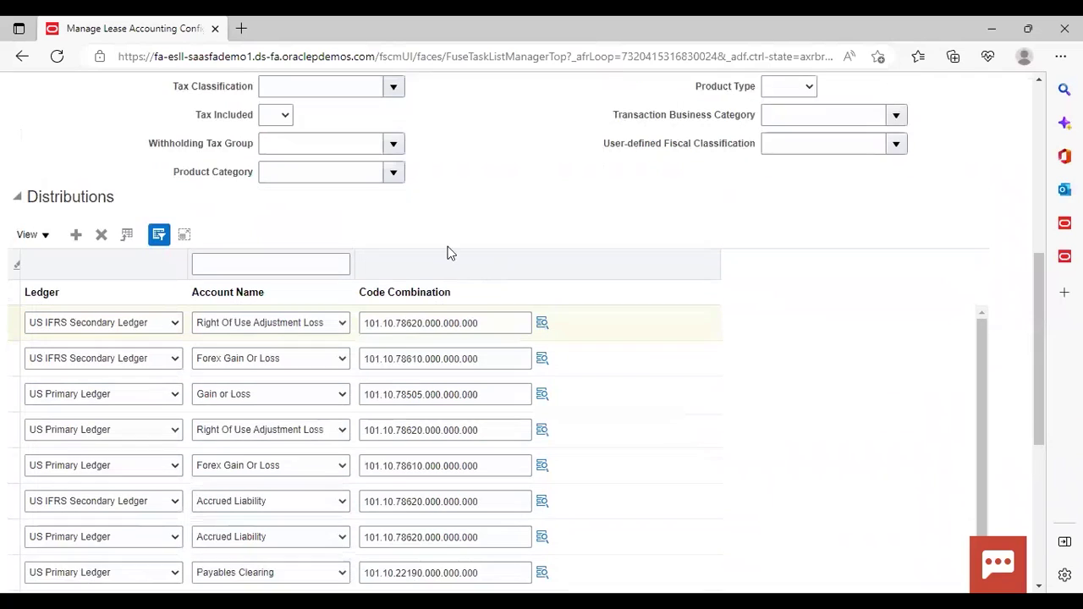
pyautogui.click(76, 234)
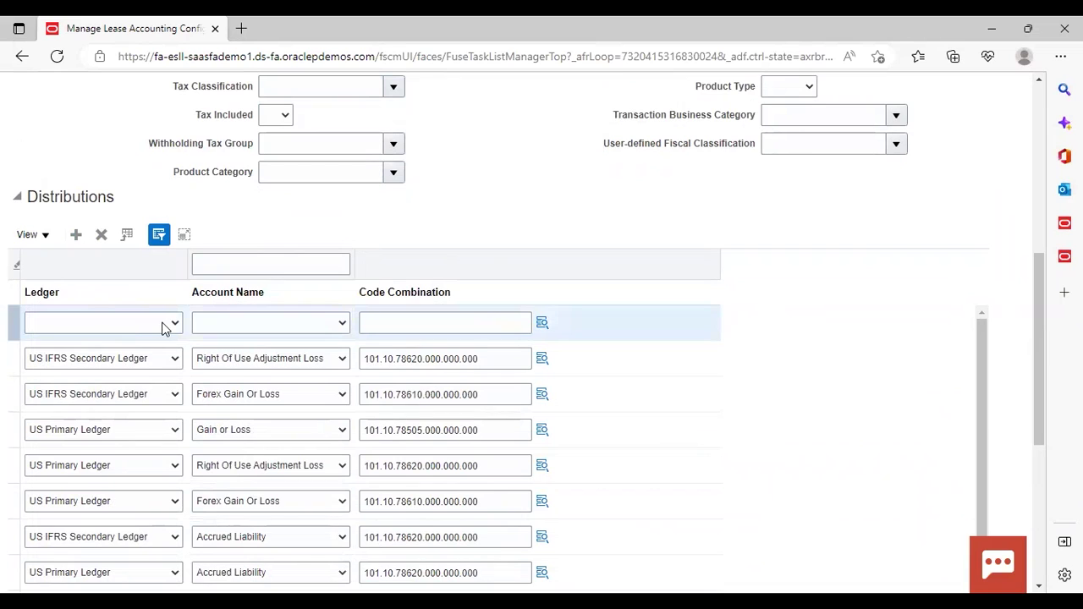
pyautogui.click(161, 326)
pyautogui.click(147, 355)
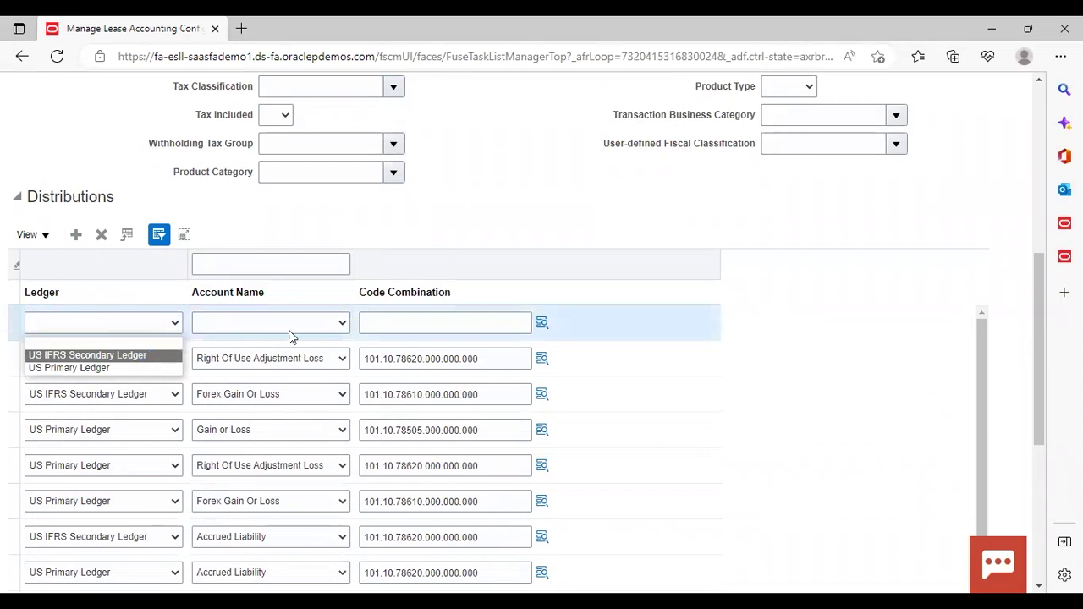
pyautogui.click(343, 324)
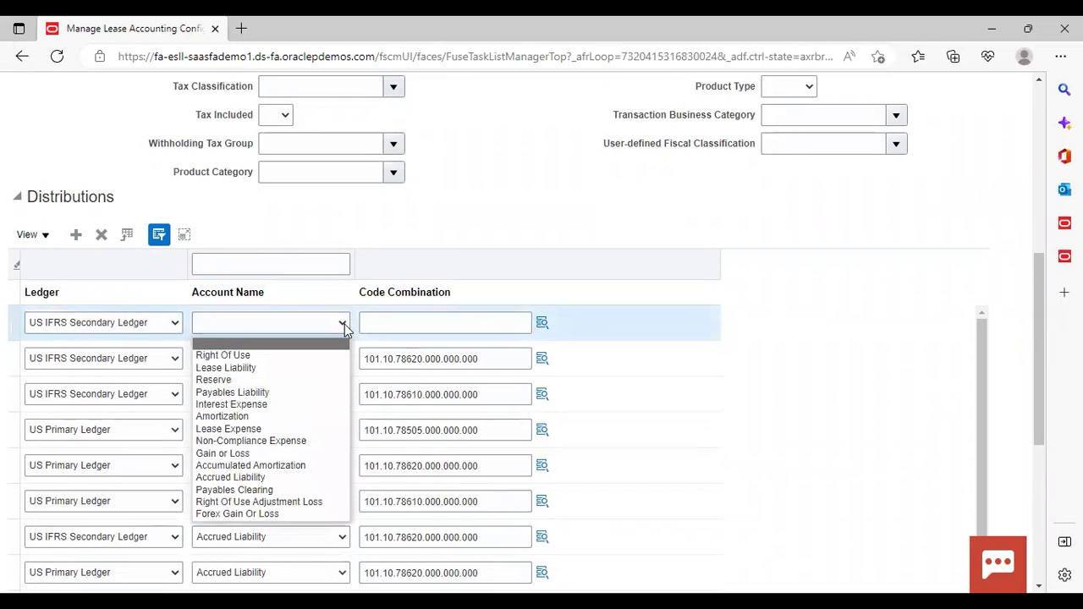
pyautogui.click(288, 454)
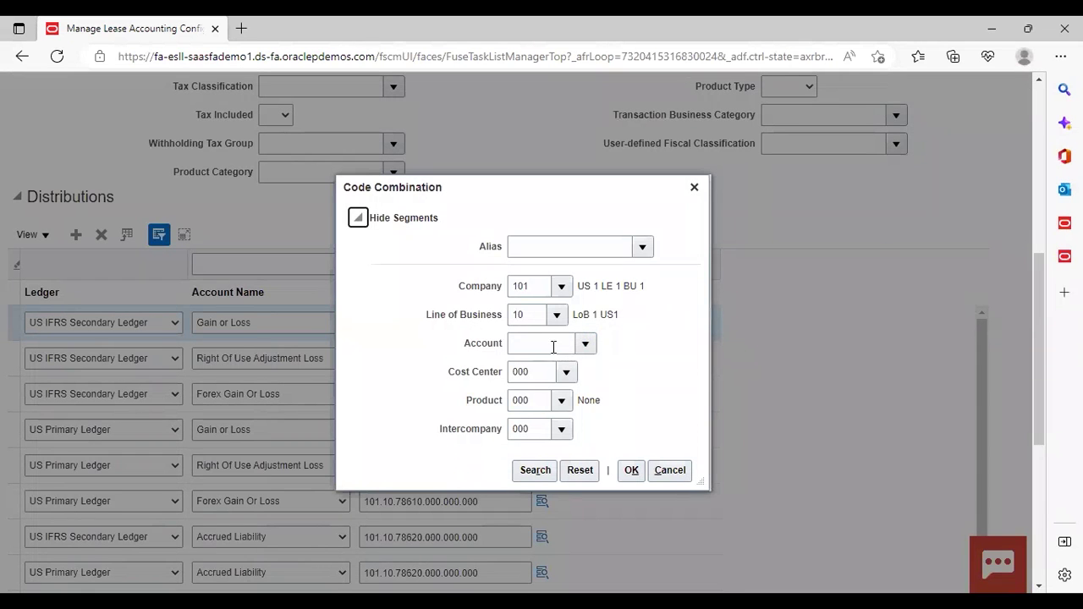
# Set the US IFRS Secondary Ledger Gain or Loss row's code combination using account segment 78505, keeping the other default segments
pyautogui.click(553, 347)
pyautogui.write('78505')
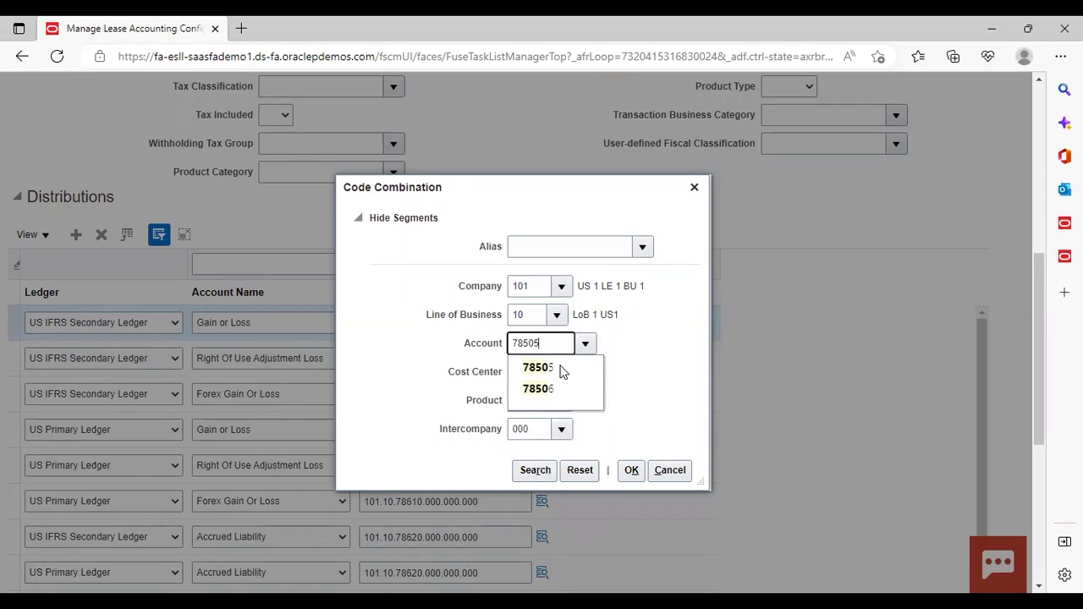
pyautogui.click(560, 369)
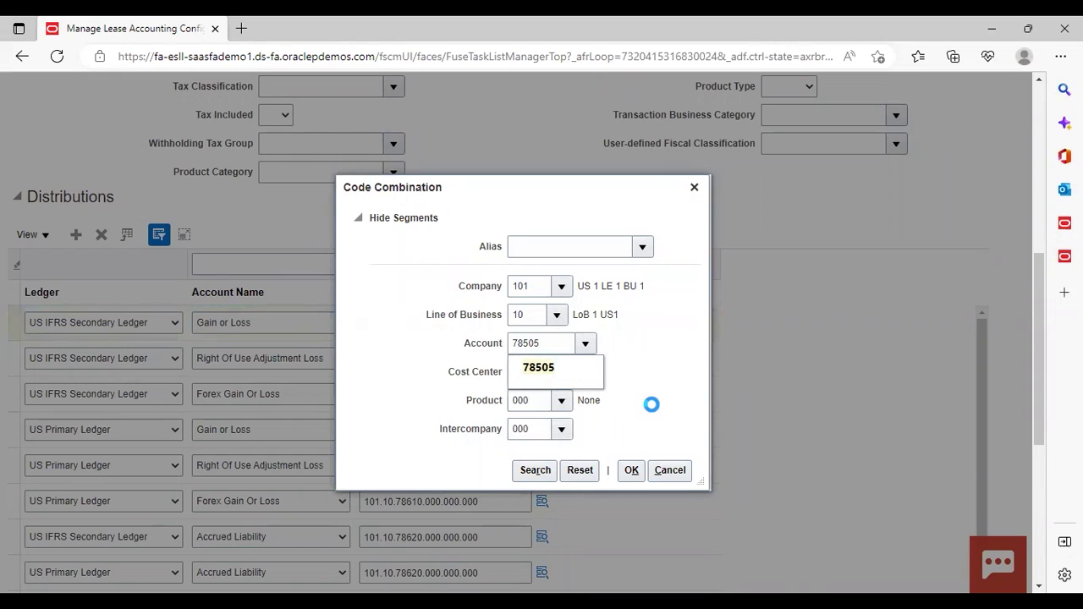
pyautogui.click(632, 471)
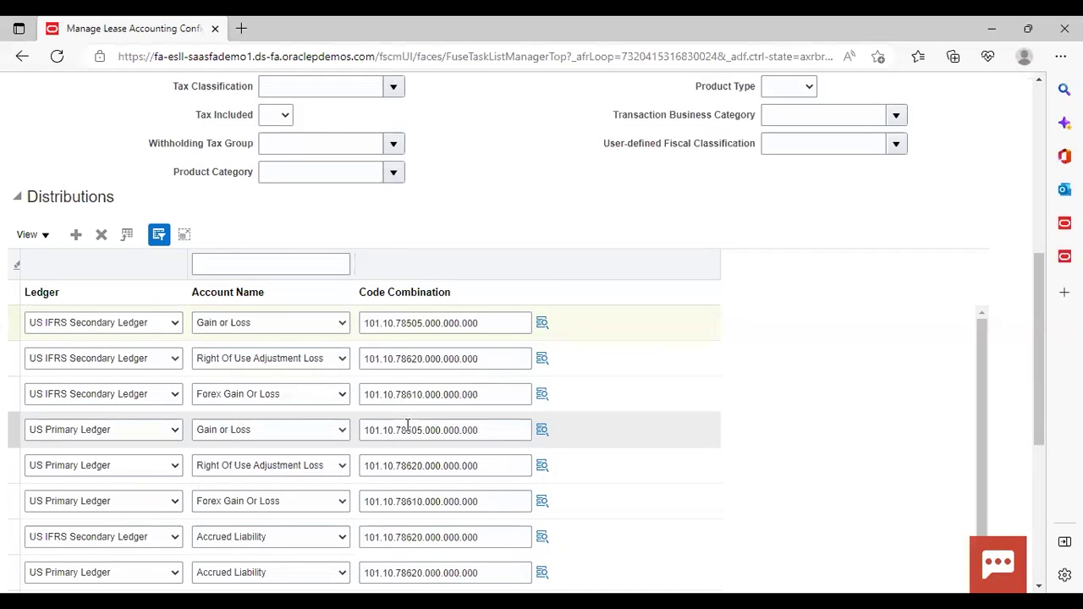
# Set the payment template's Active status to Yes, then save and close the template
pyautogui.scroll(3, 1041, 127)
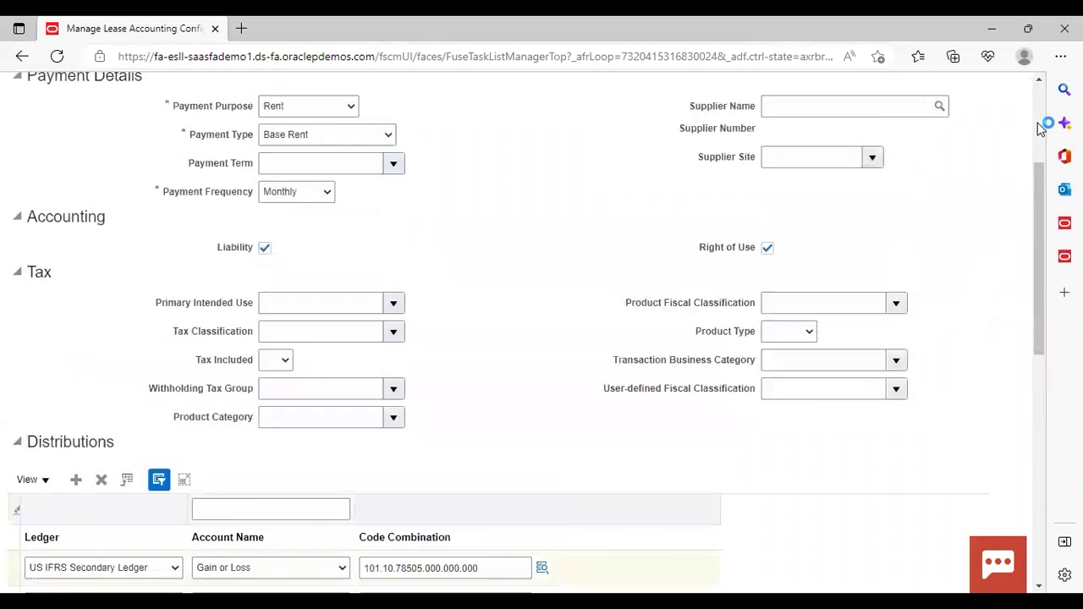
pyautogui.scroll(3, 1041, 127)
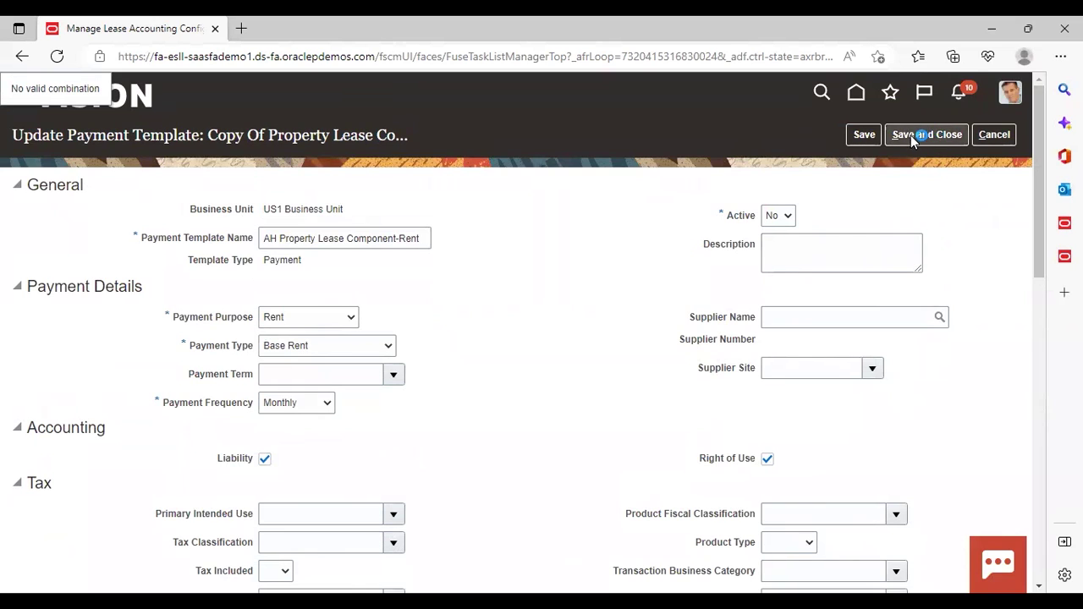
pyautogui.click(786, 217)
pyautogui.click(775, 237)
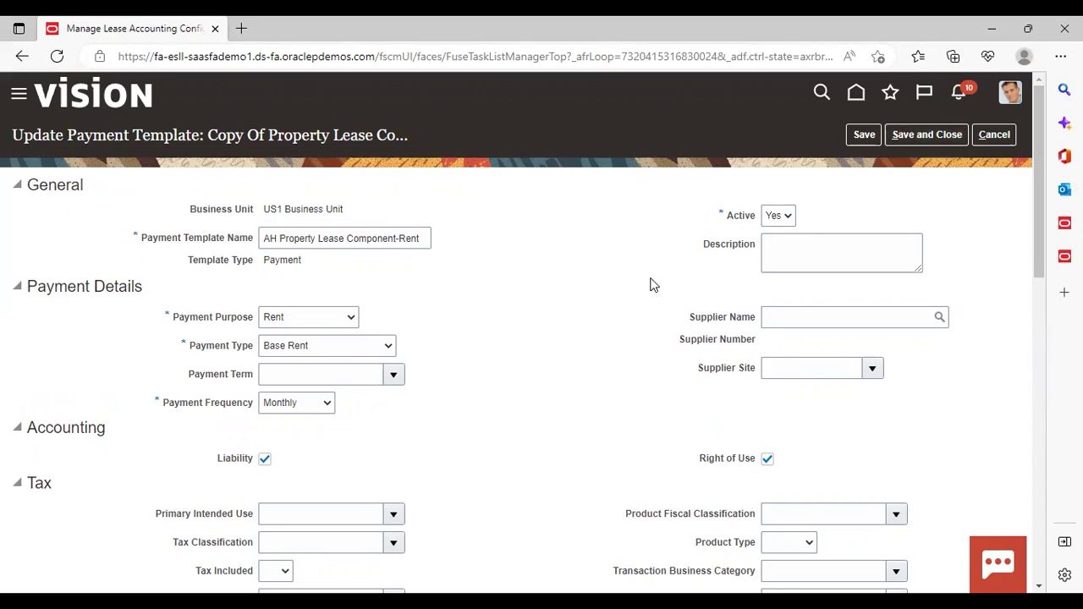
pyautogui.click(915, 136)
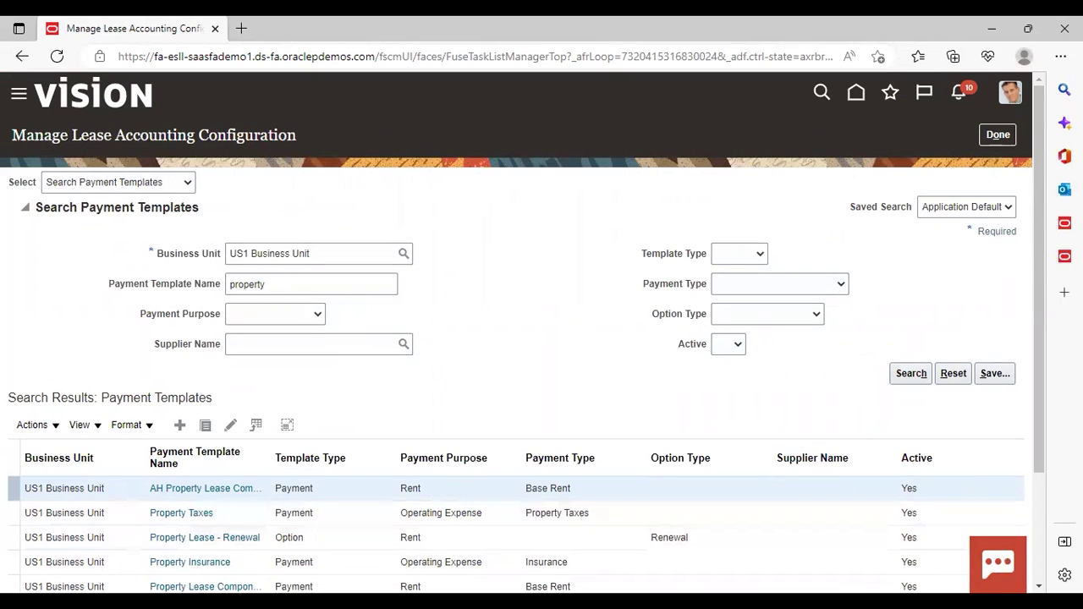
# Switch the lease accounting configuration to discount rate indexes and start creating a new index
pyautogui.scroll(-3, 1039, 584)
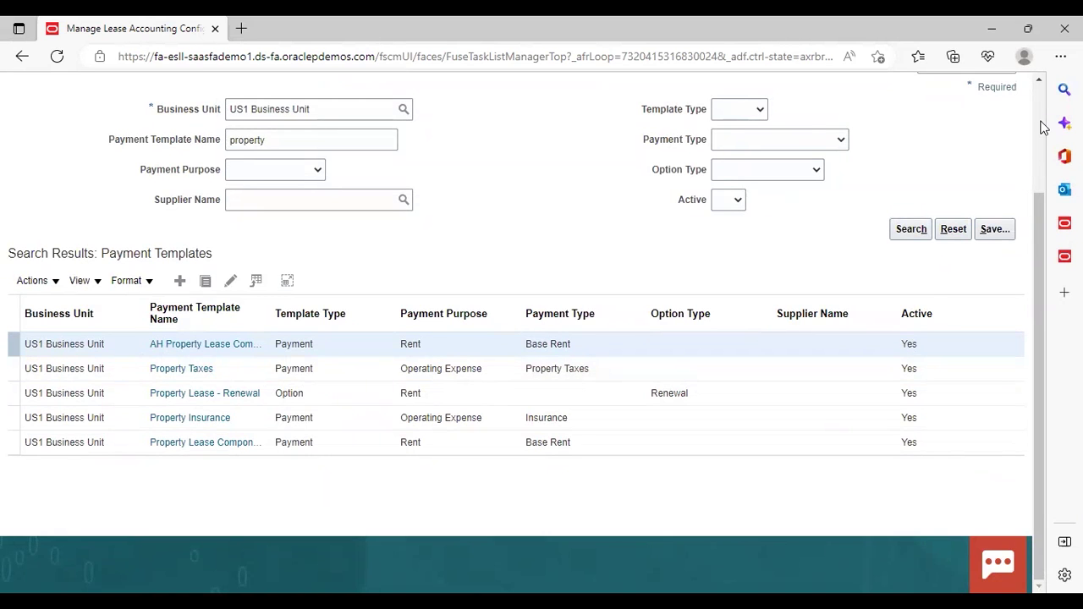
pyautogui.scroll(3, 1043, 122)
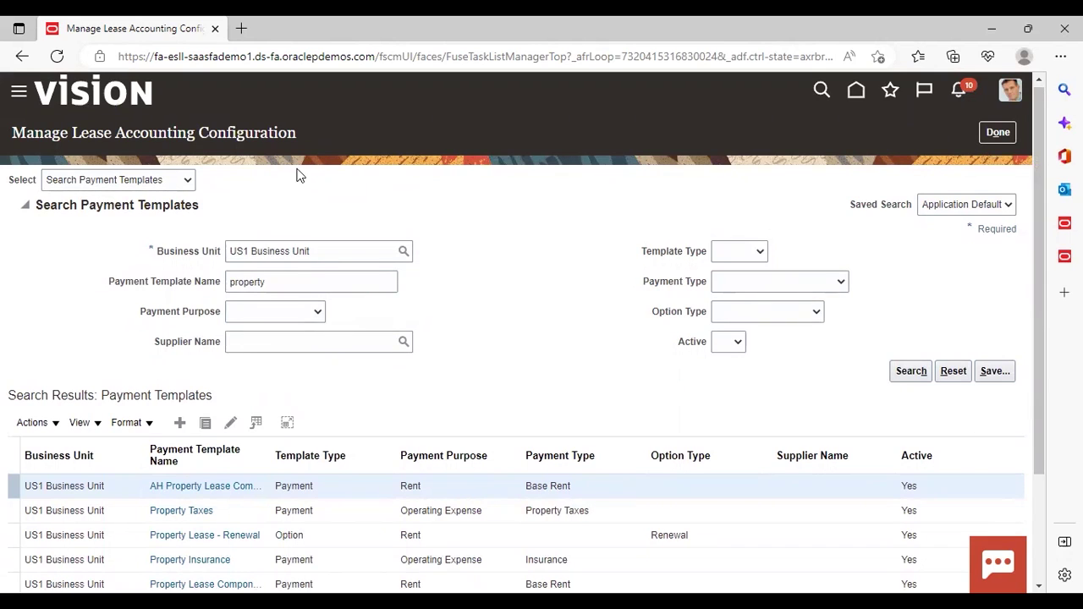
pyautogui.click(187, 184)
pyautogui.click(149, 215)
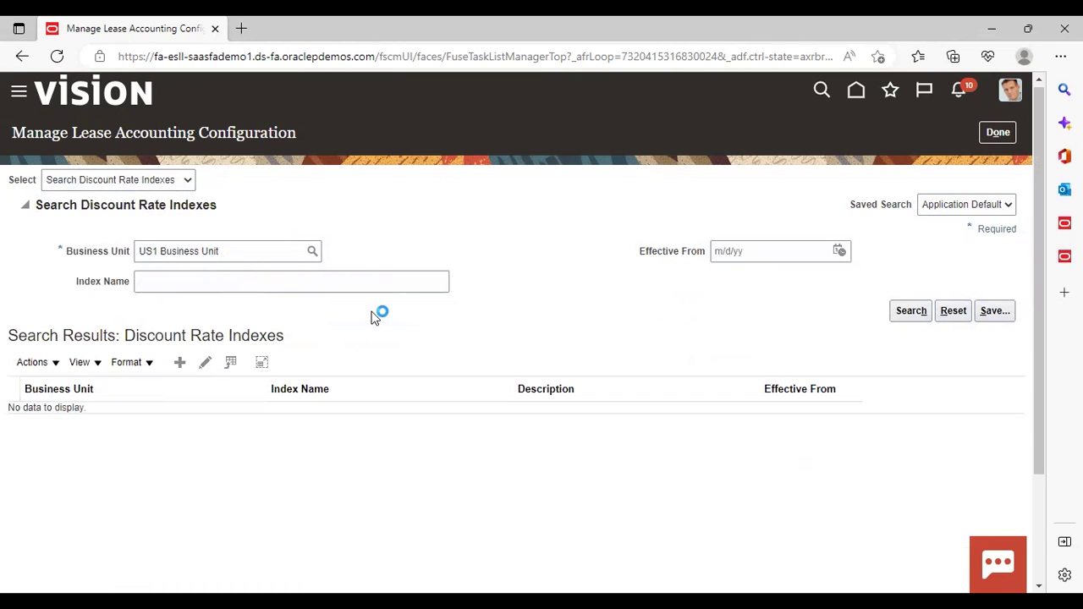
pyautogui.click(180, 362)
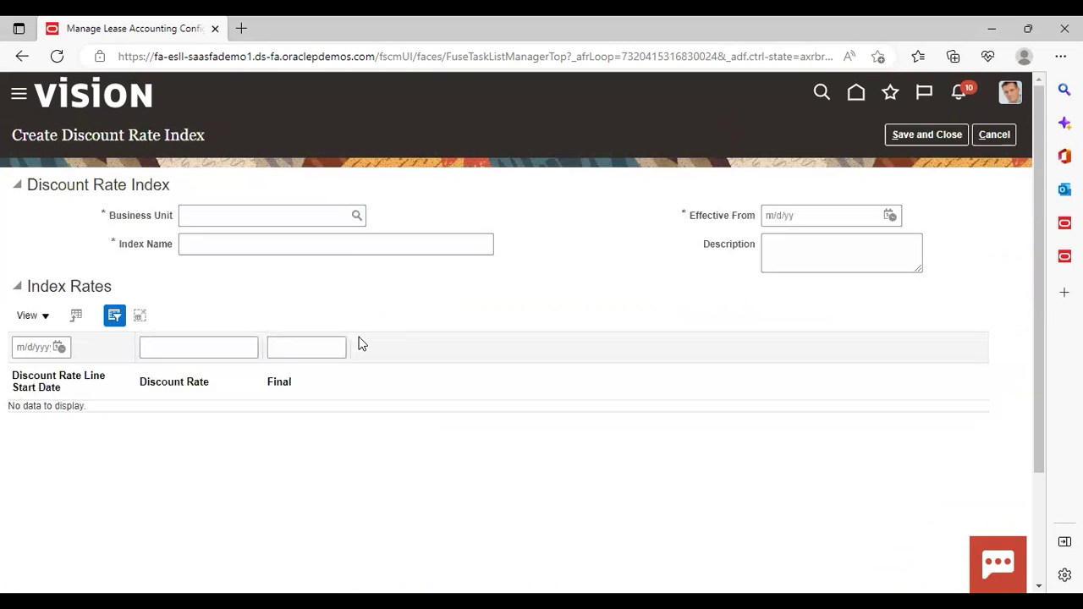
# Look up and assign US1 Business Unit as the new discount rate index's business unit
pyautogui.click(356, 217)
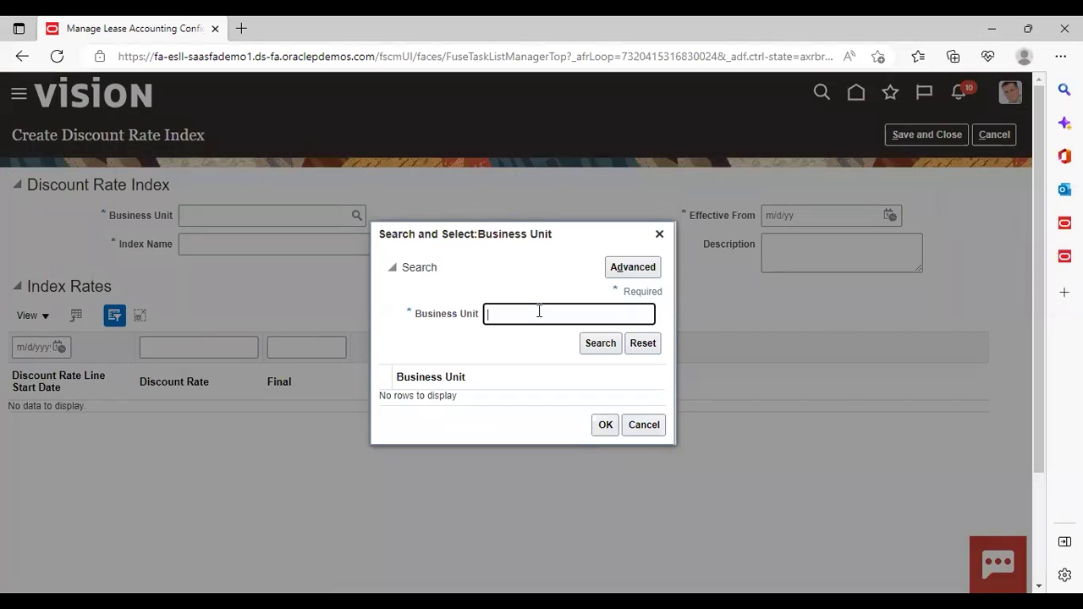
pyautogui.write('us')
pyautogui.press('Return')
pyautogui.click(505, 401)
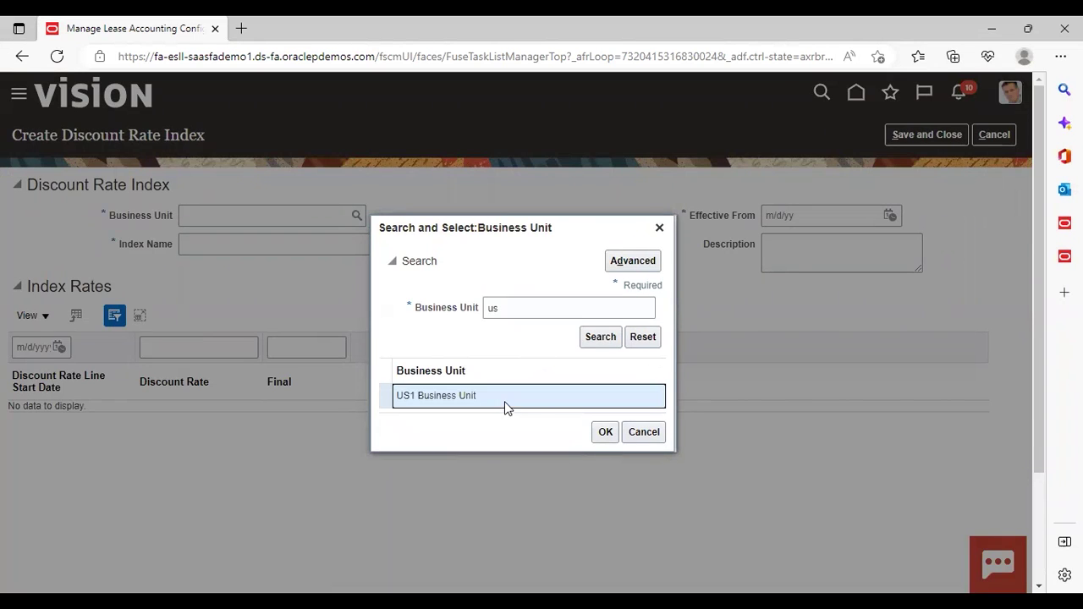
pyautogui.click(606, 432)
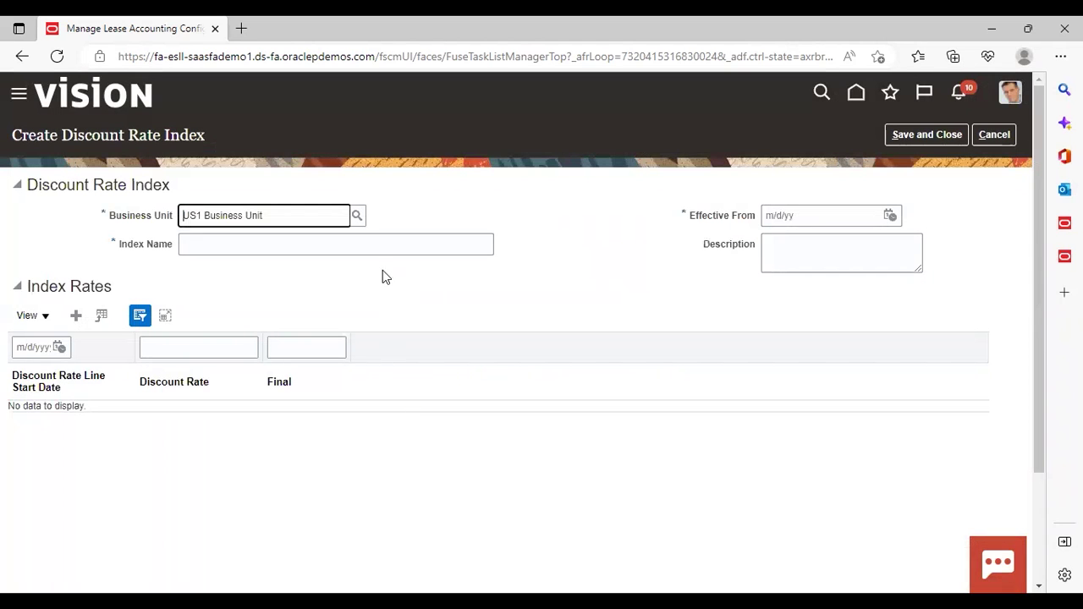
# Name the index "AH discount rate index for < 10 years" and set its Effective From date to 12/9/22
pyautogui.click(367, 238)
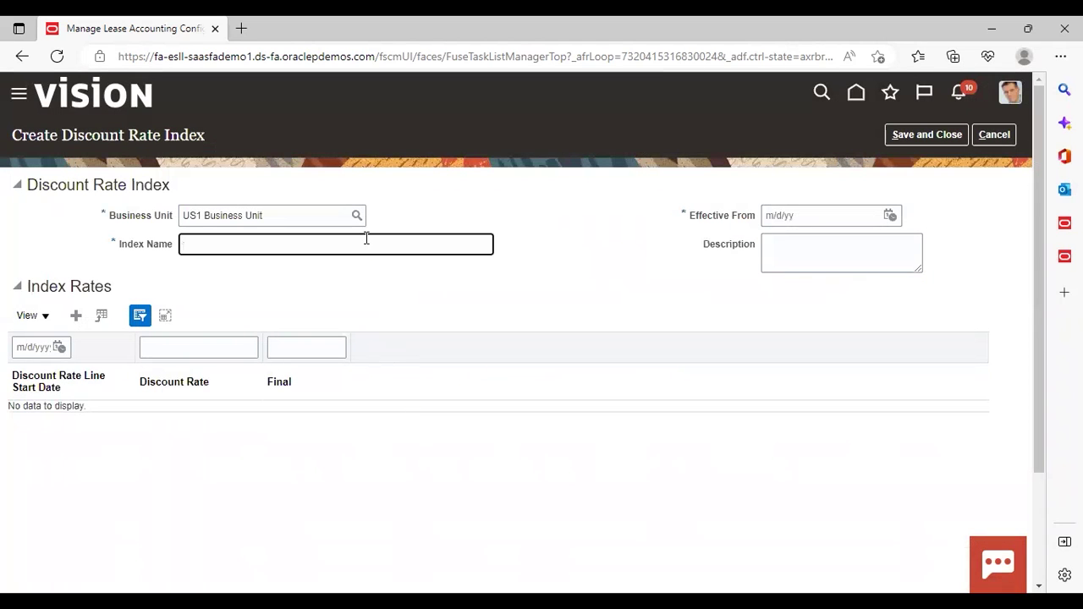
pyautogui.write('AH discount rate index ')
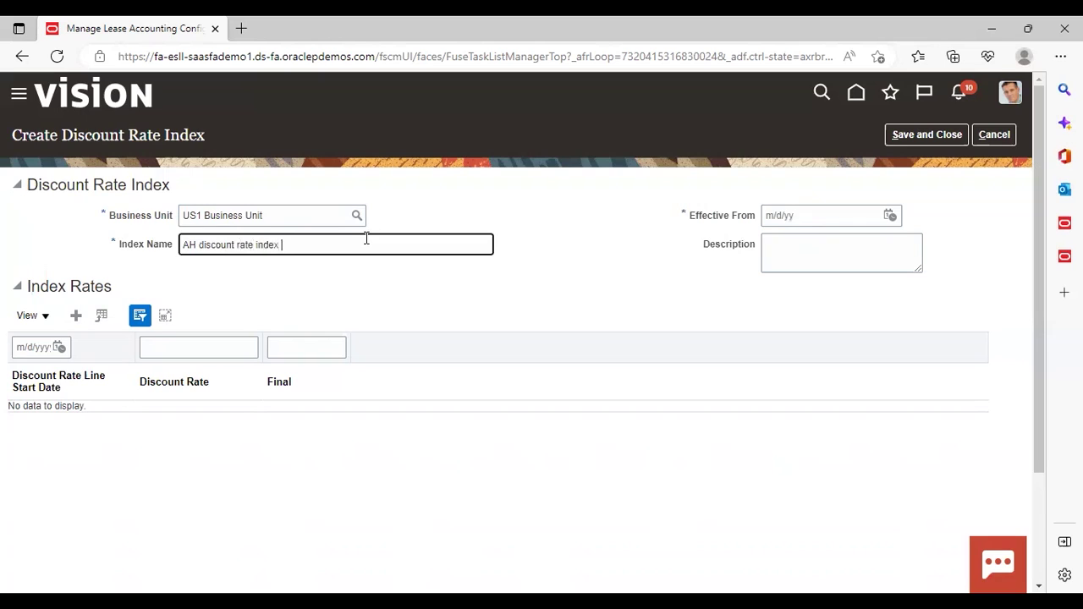
pyautogui.write('f')
pyautogui.write('o')
pyautogui.press('BackSpace')
pyautogui.write('or < 10 years')
pyautogui.click(369, 304)
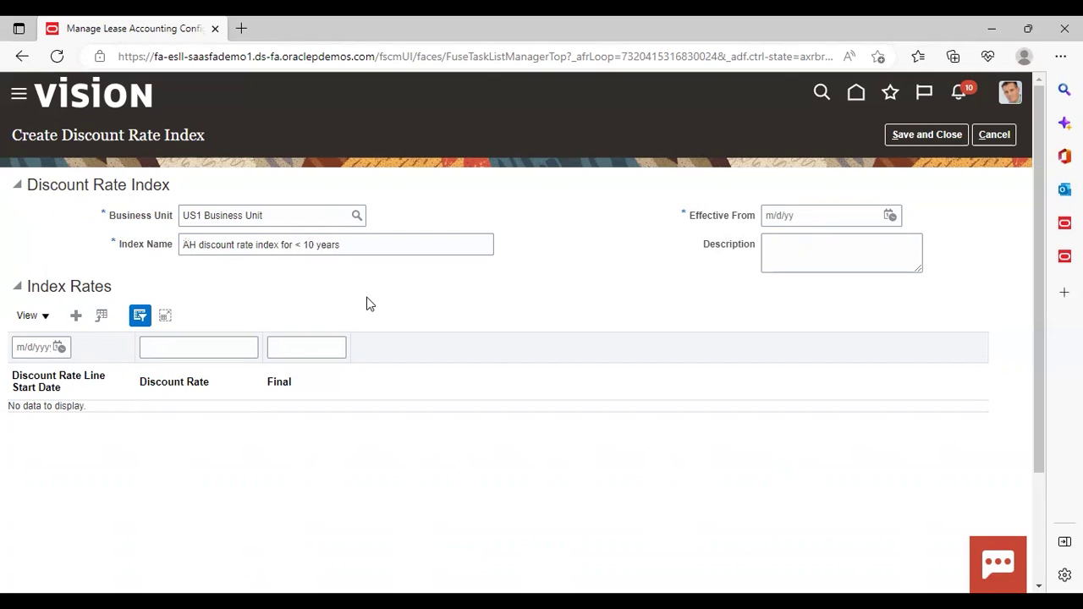
pyautogui.click(890, 217)
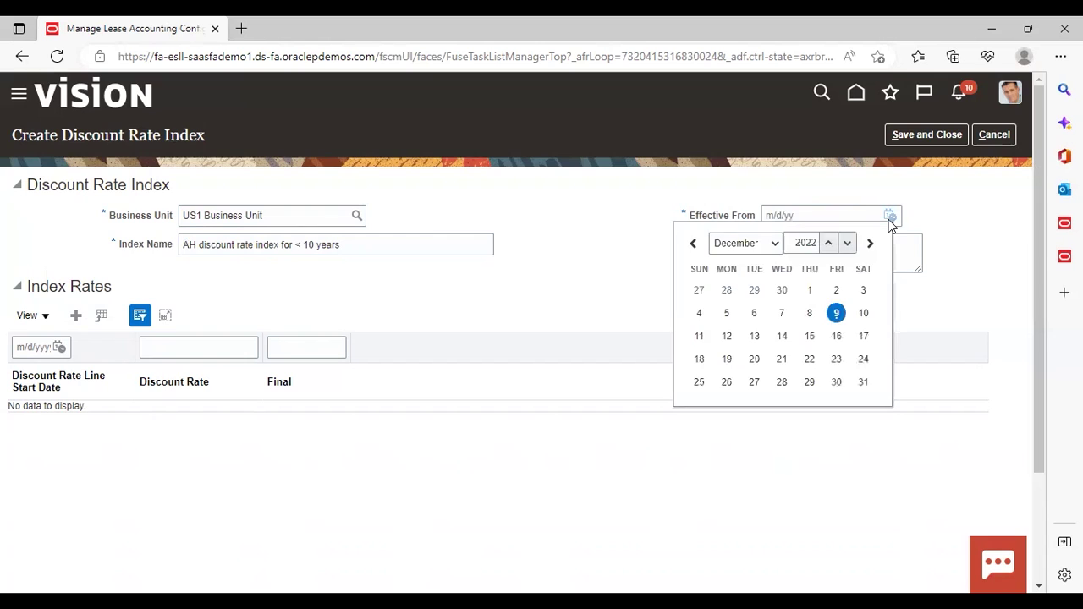
pyautogui.click(836, 313)
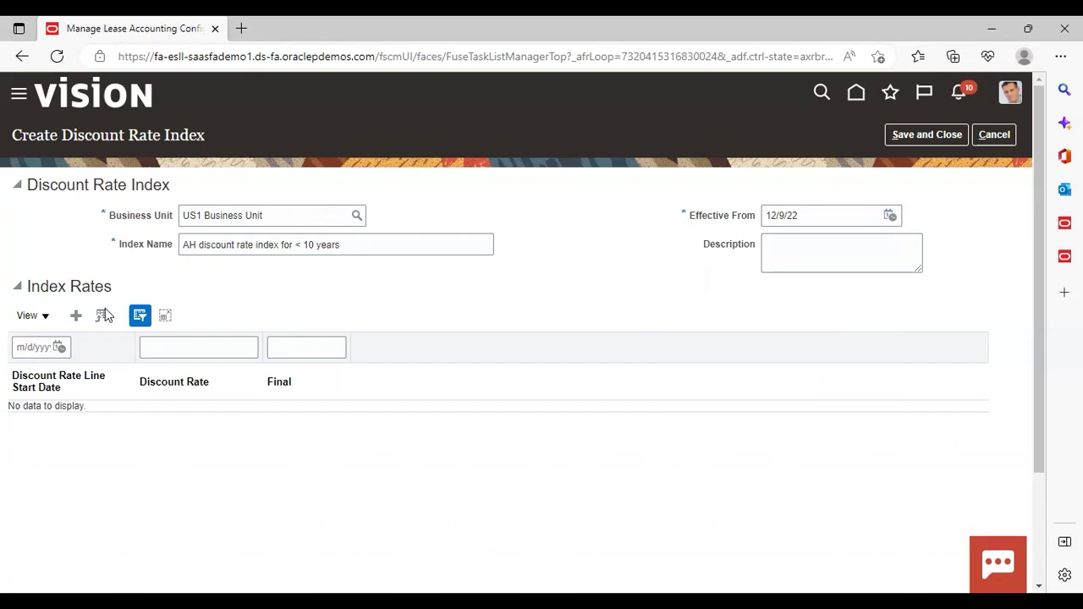
# Add an index rate line with start date 12/9/22 and a discount rate of 5
pyautogui.click(75, 315)
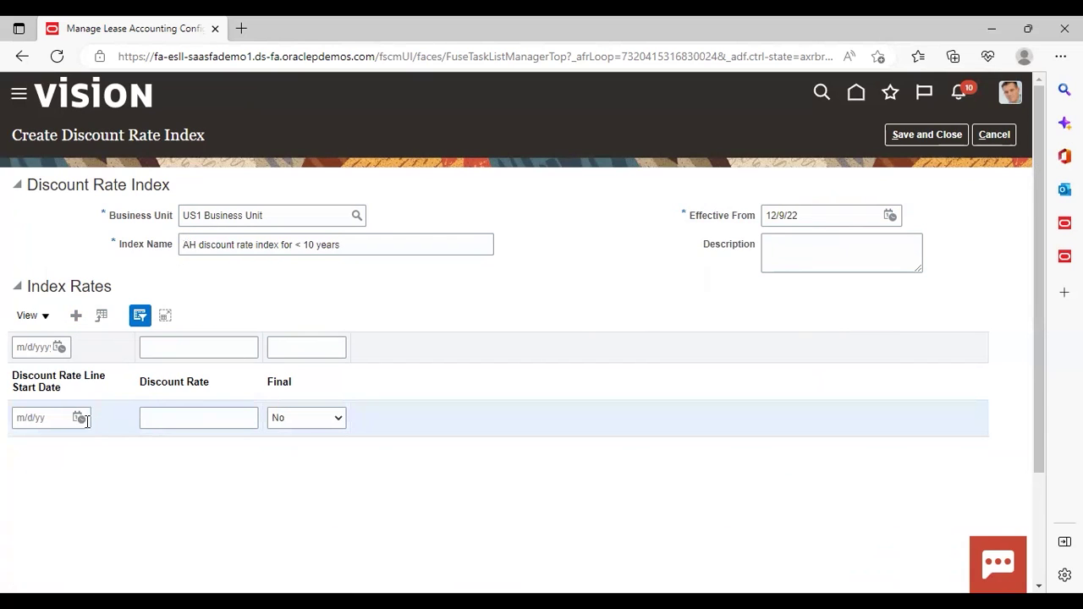
pyautogui.click(79, 418)
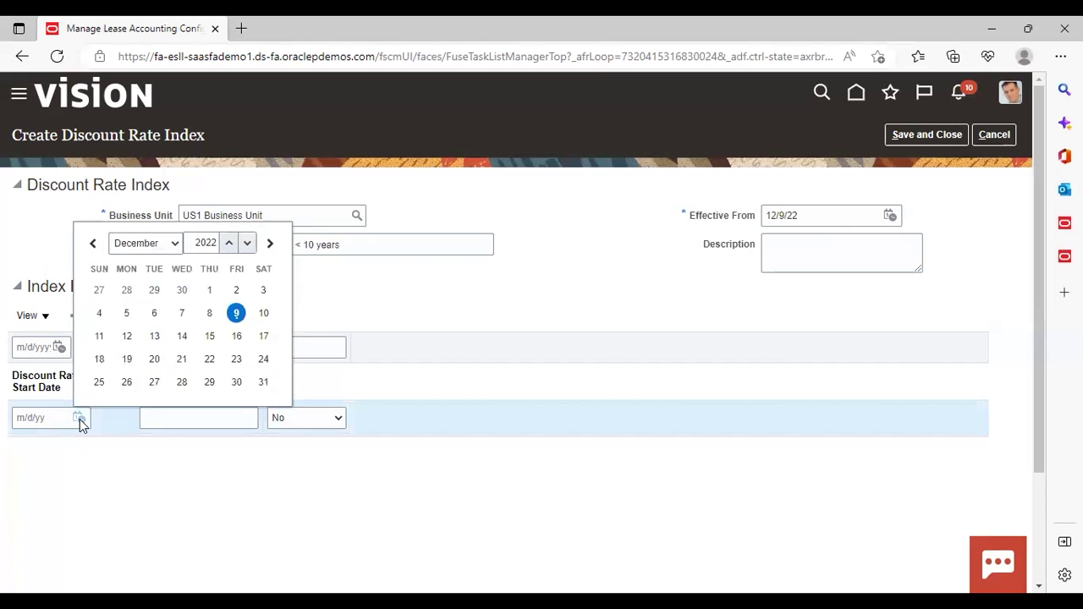
pyautogui.click(237, 314)
pyautogui.click(220, 418)
pyautogui.write('5')
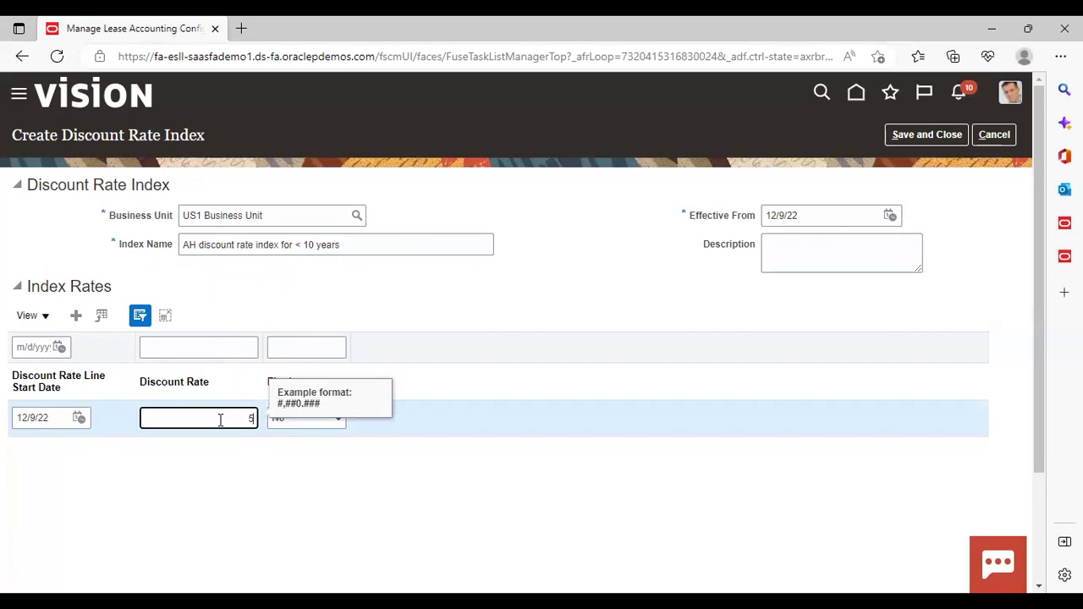
pyautogui.click(217, 474)
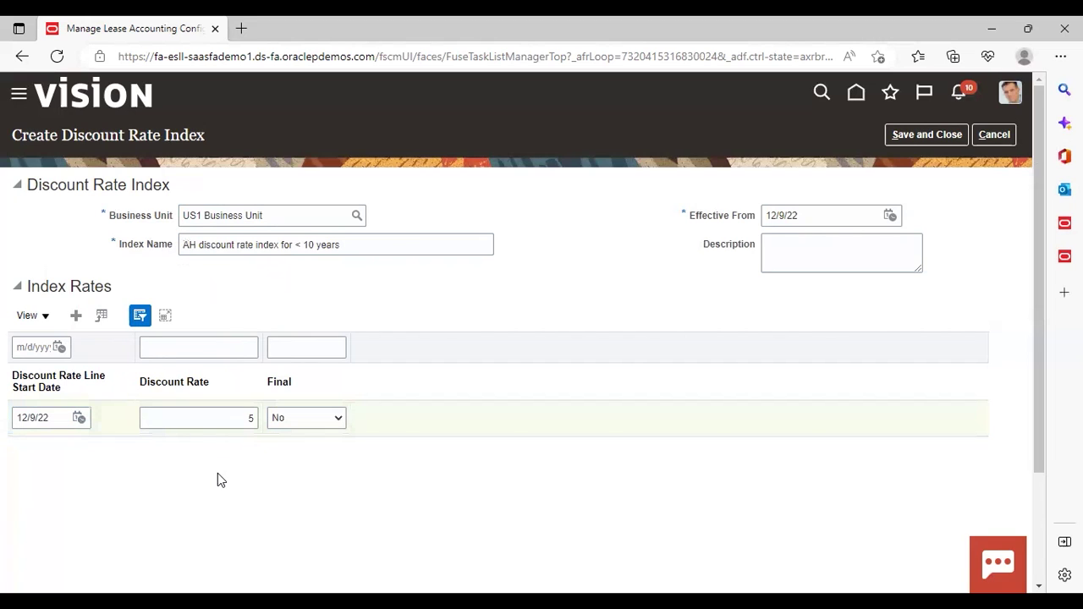
# Set the rate line's Final value to Yes and save and close the discount rate index
pyautogui.click(336, 423)
pyautogui.click(324, 440)
pyautogui.click(928, 135)
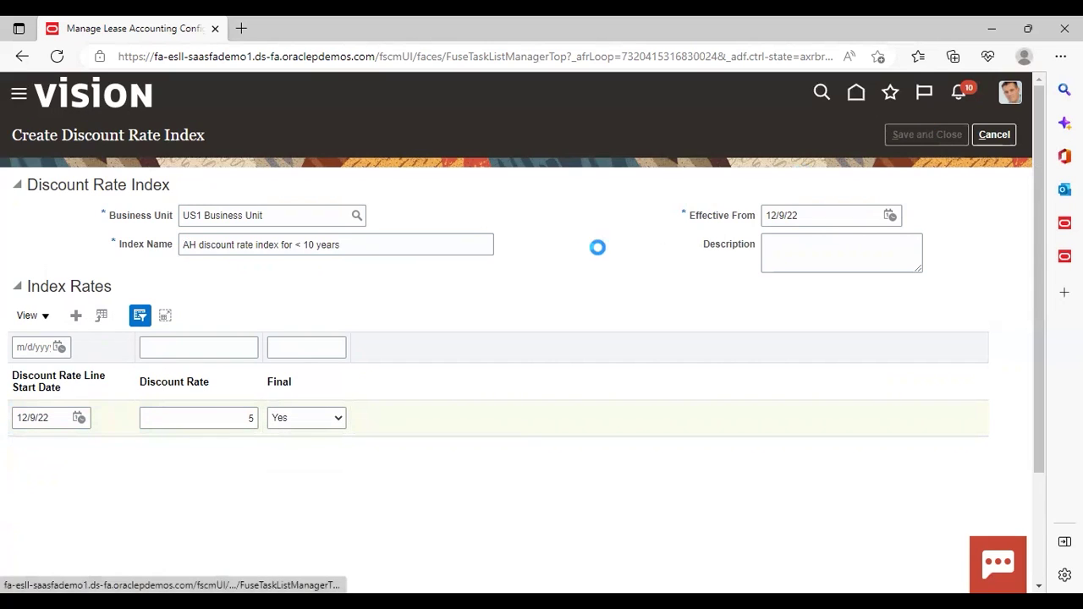